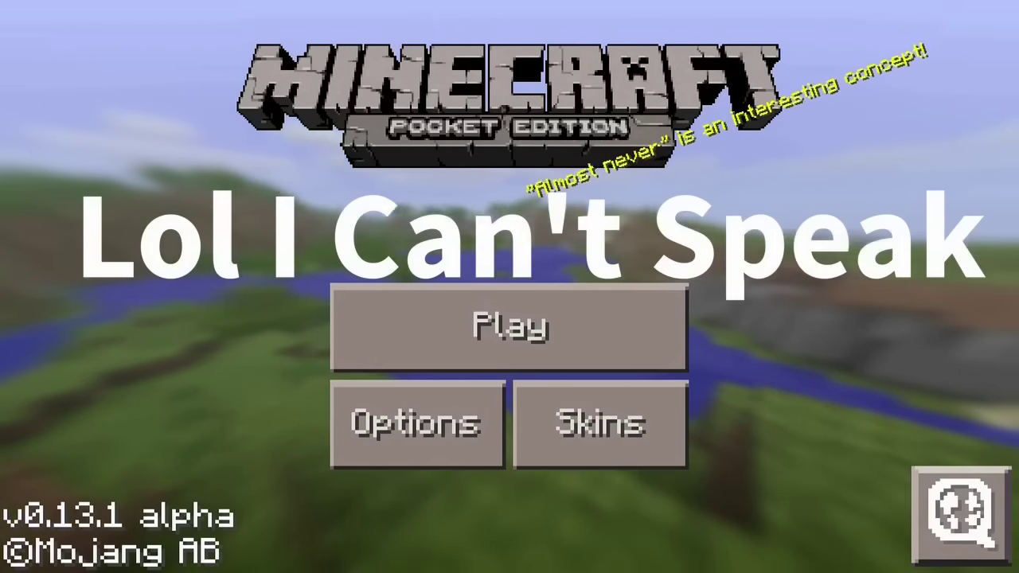
- Check Minecraft PE's world list twice, confirming it has no saved worlds, then return to the main menu
click(510, 327)
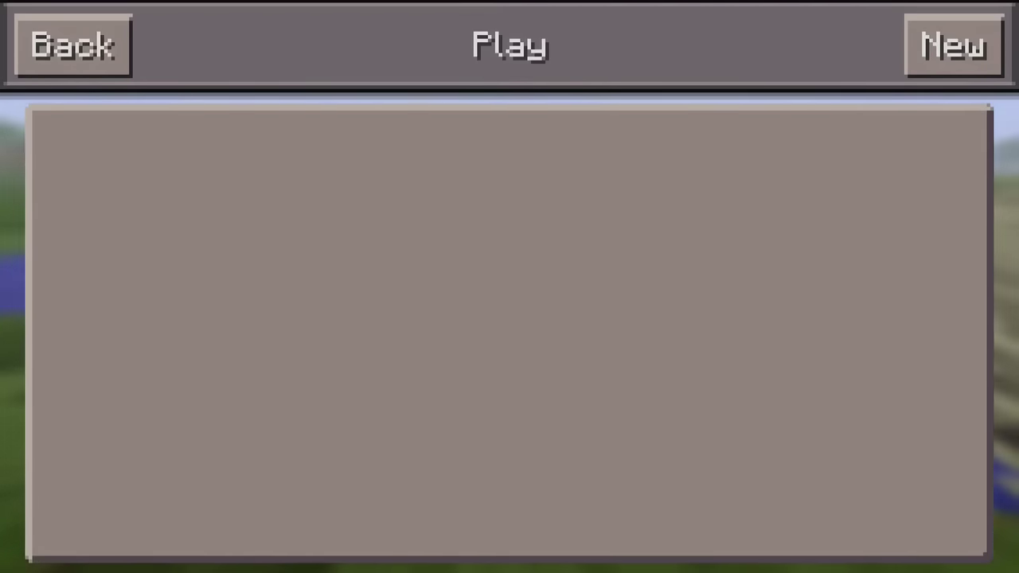
click(72, 45)
click(510, 323)
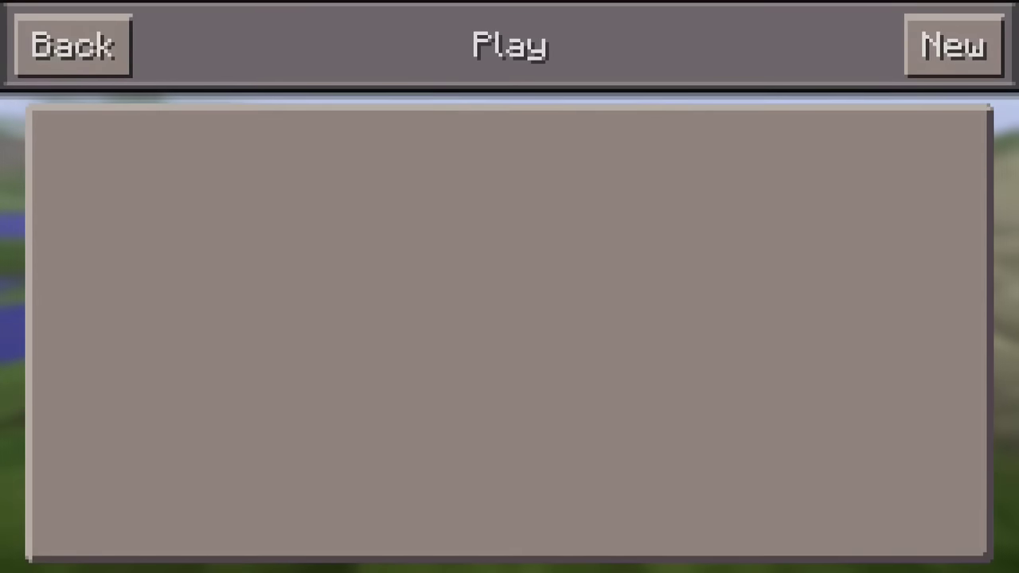
key(Escape)
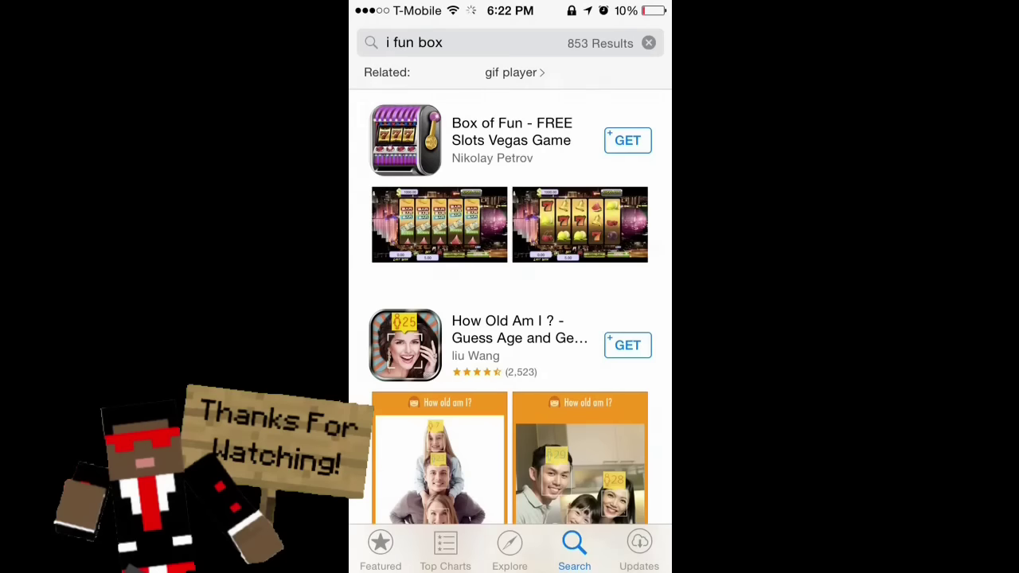
- Search the App Store for 'iexplorer' and open the iExplorer Mobile app page by Macroplant
click(443, 42)
click(648, 43)
text(i)
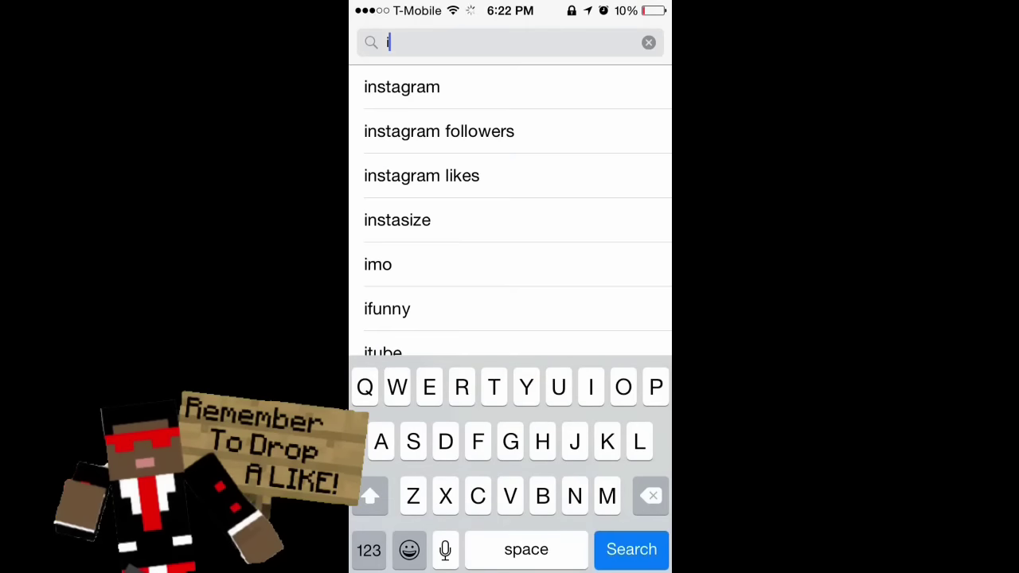
text(e)
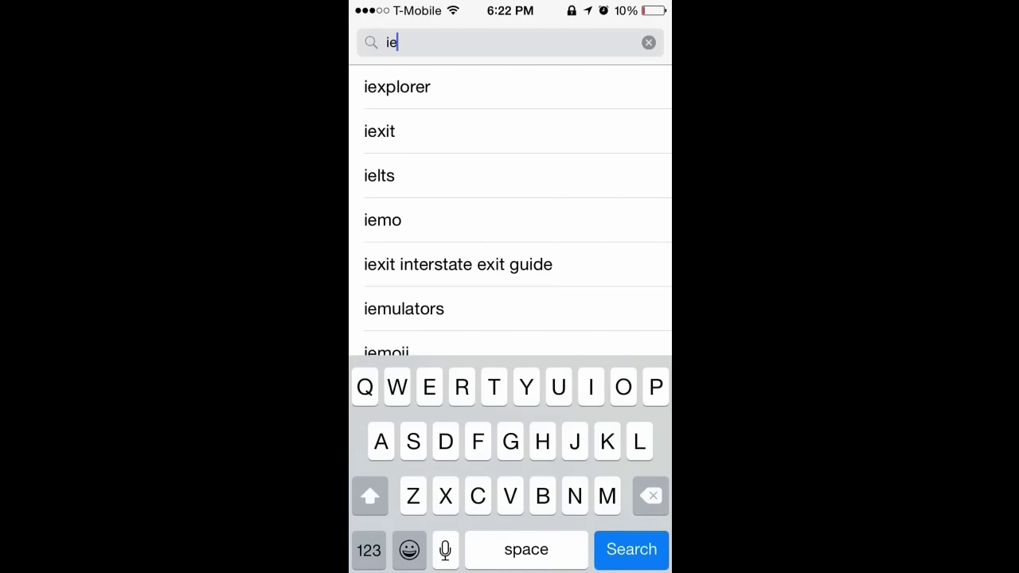
click(397, 86)
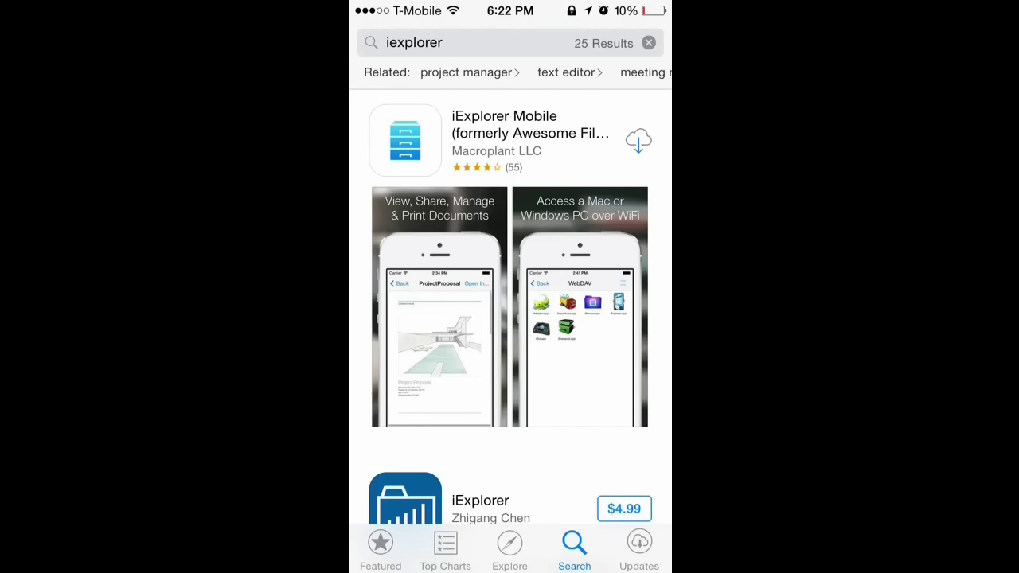
click(493, 131)
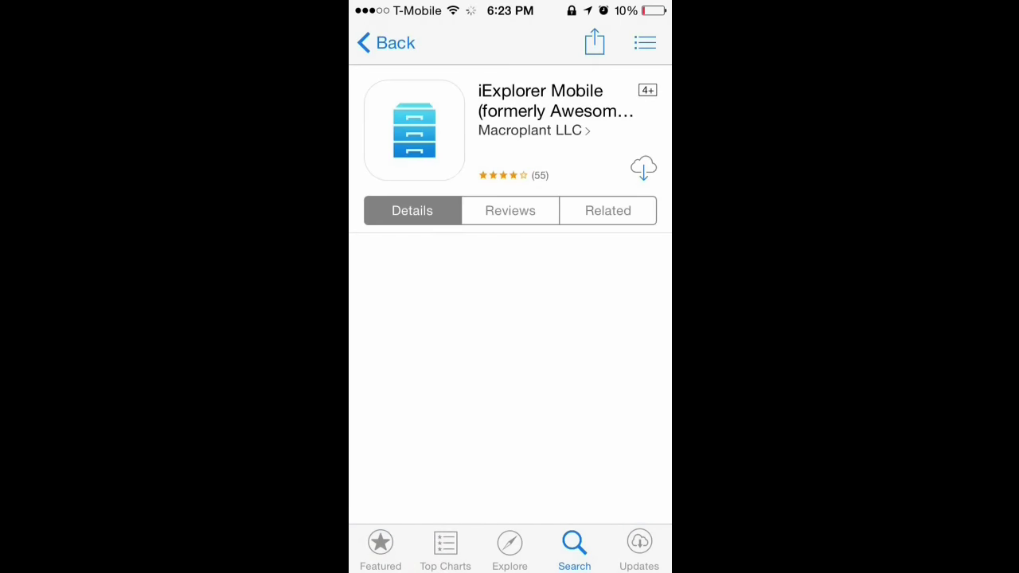
- Start downloading iExplorer Mobile 2.1.4 (16.6 MB), then go to the home screen
click(643, 167)
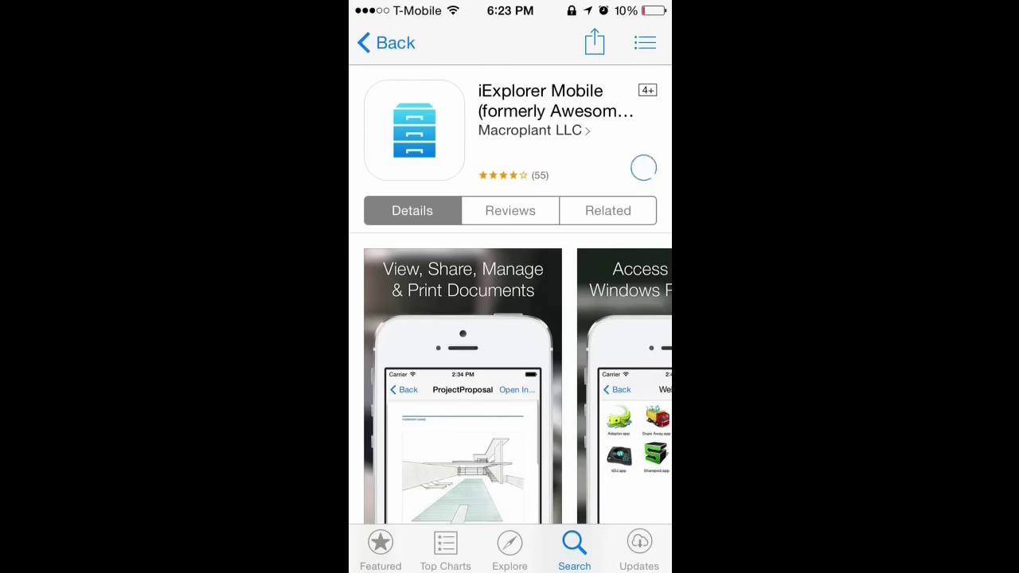
scroll(509, 318, down, 10)
scroll(509, 318, up, 3)
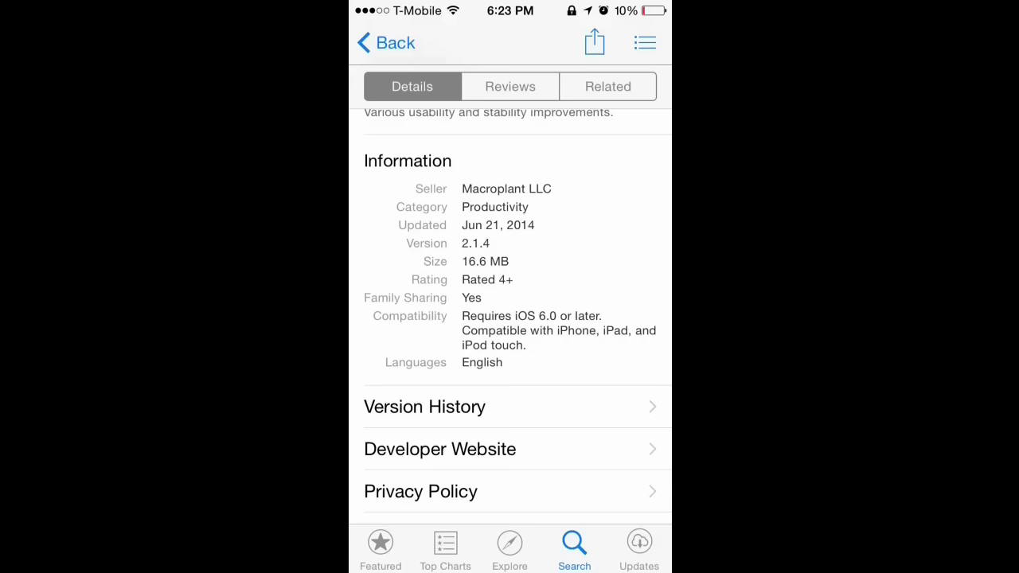
scroll(510, 318, up, 5)
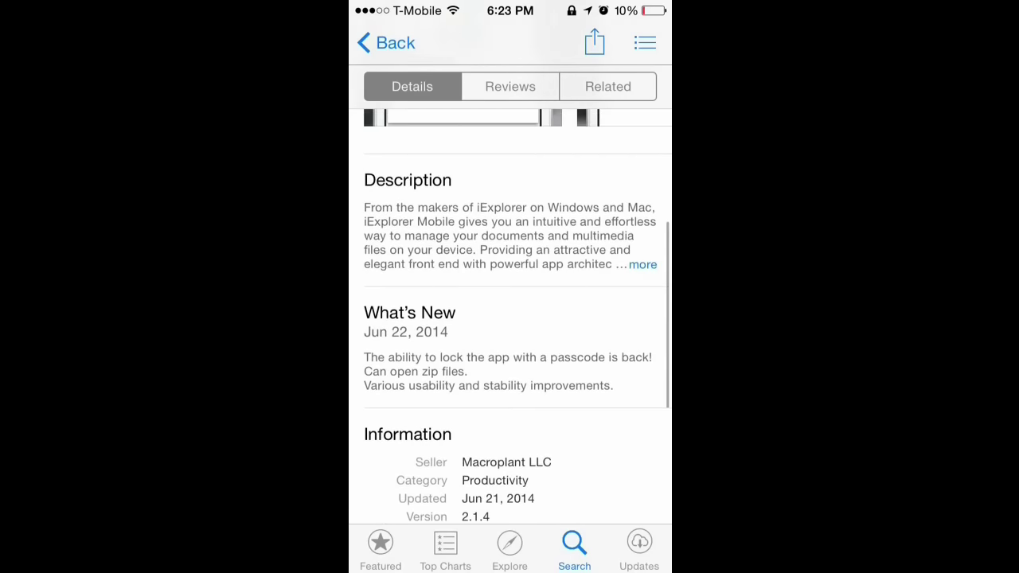
scroll(509, 319, up, 2)
scroll(510, 239, right, 5)
scroll(509, 239, left, 5)
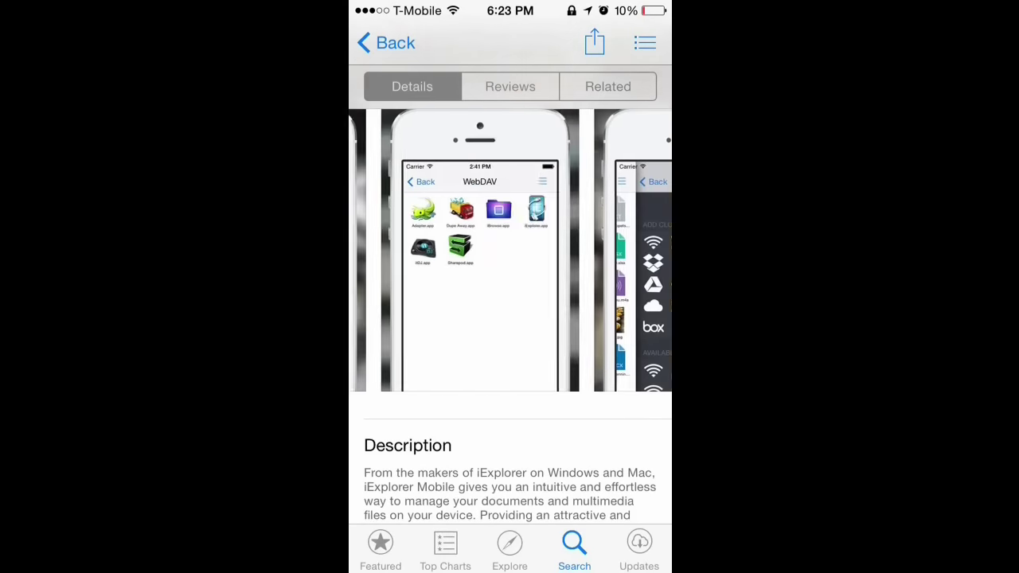
scroll(509, 319, up, 3)
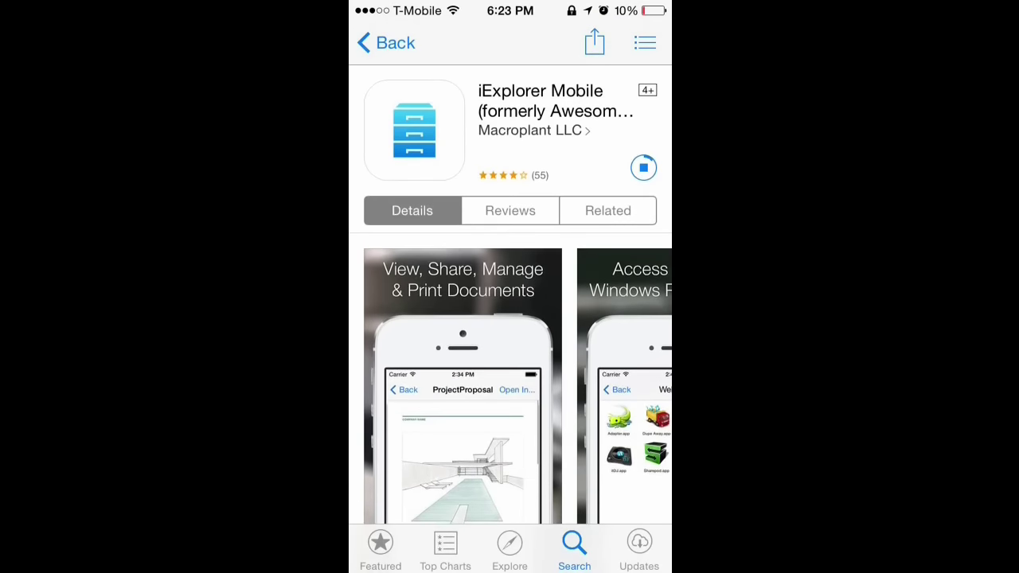
key(Home)
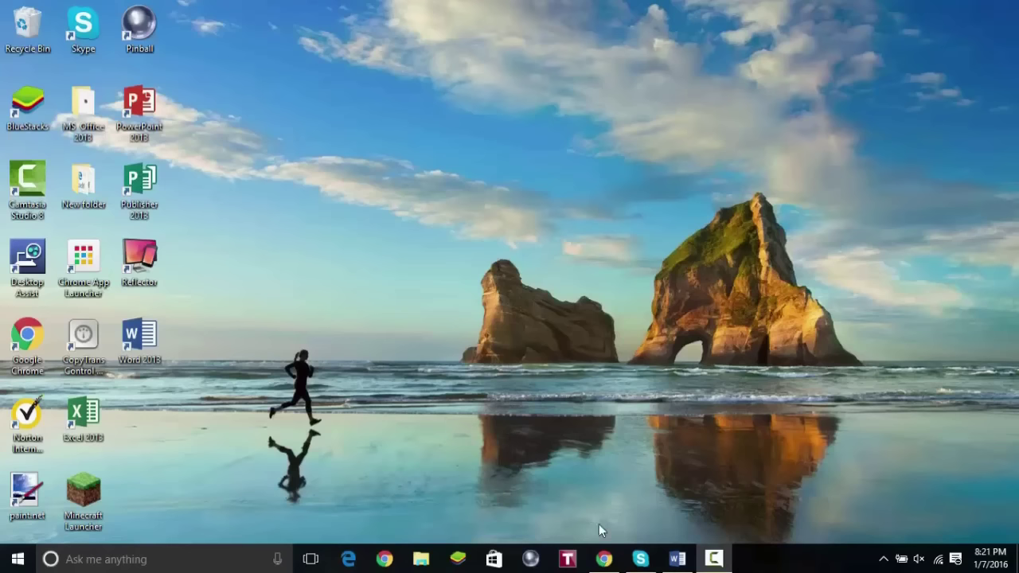
- Download iExplorer 3.8.8.0 for PC from Macroplant's site and run iExplorer_Setup from the downloads bar
click(596, 555)
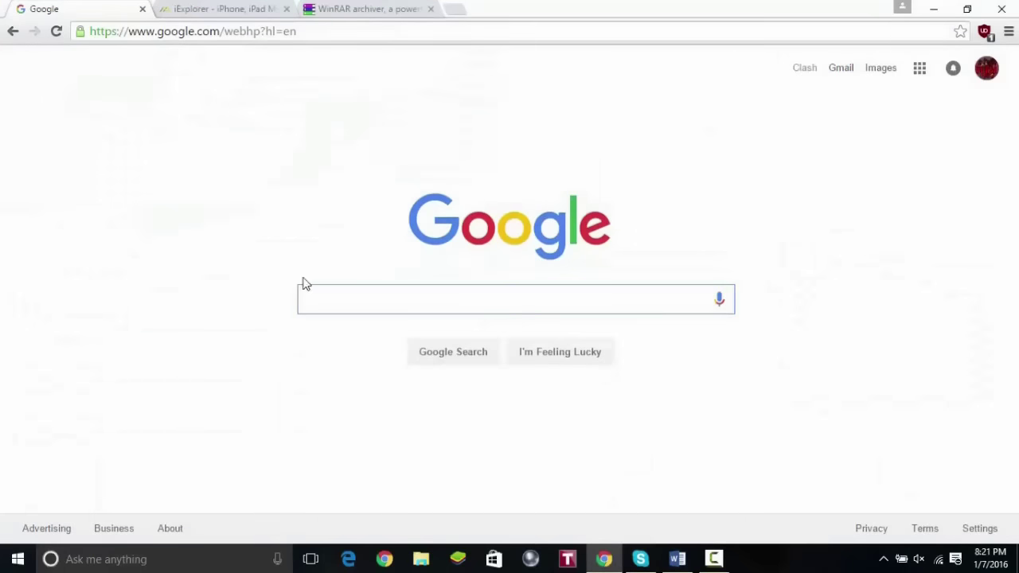
click(208, 9)
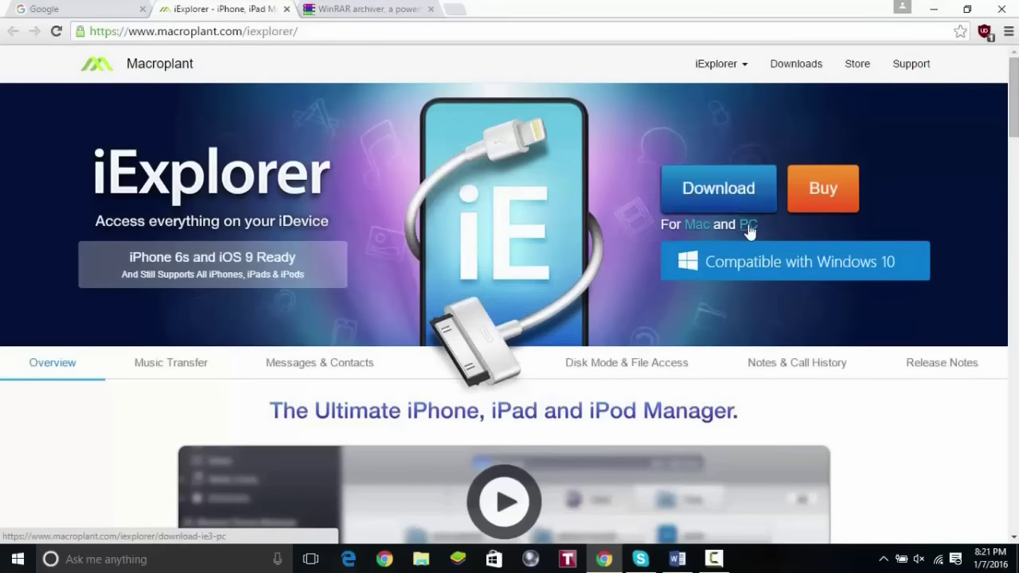
click(719, 196)
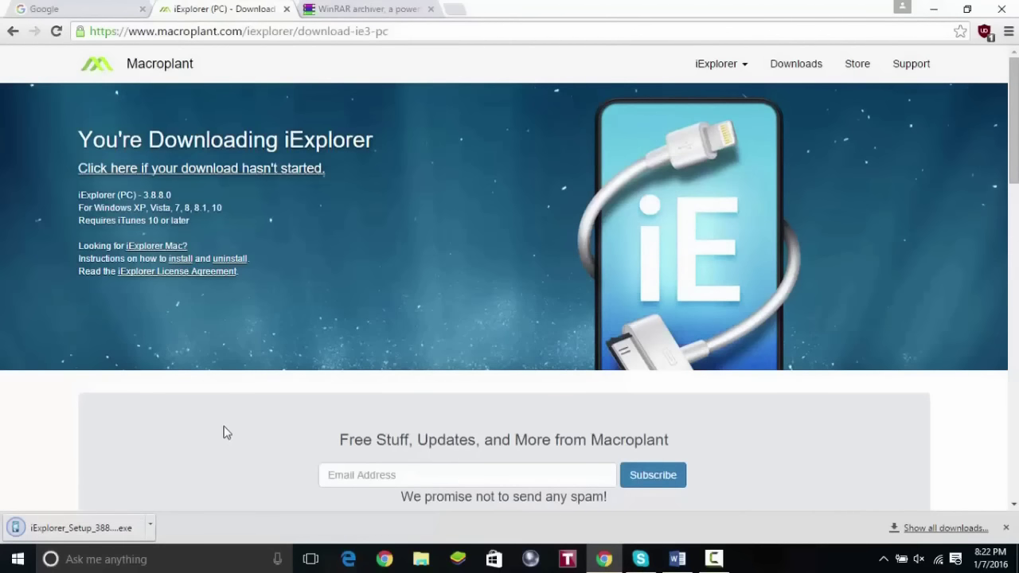
click(68, 527)
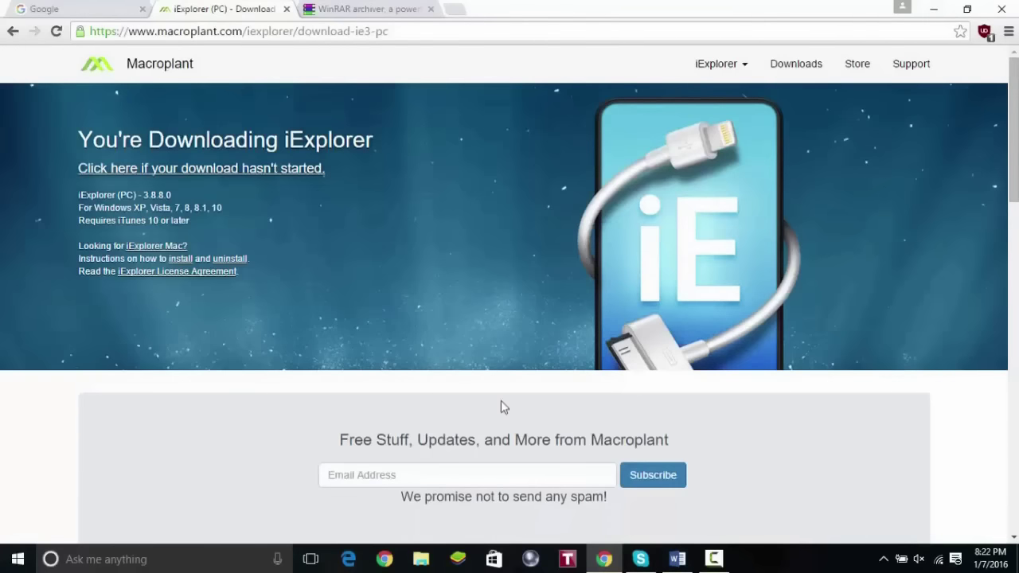
click(937, 11)
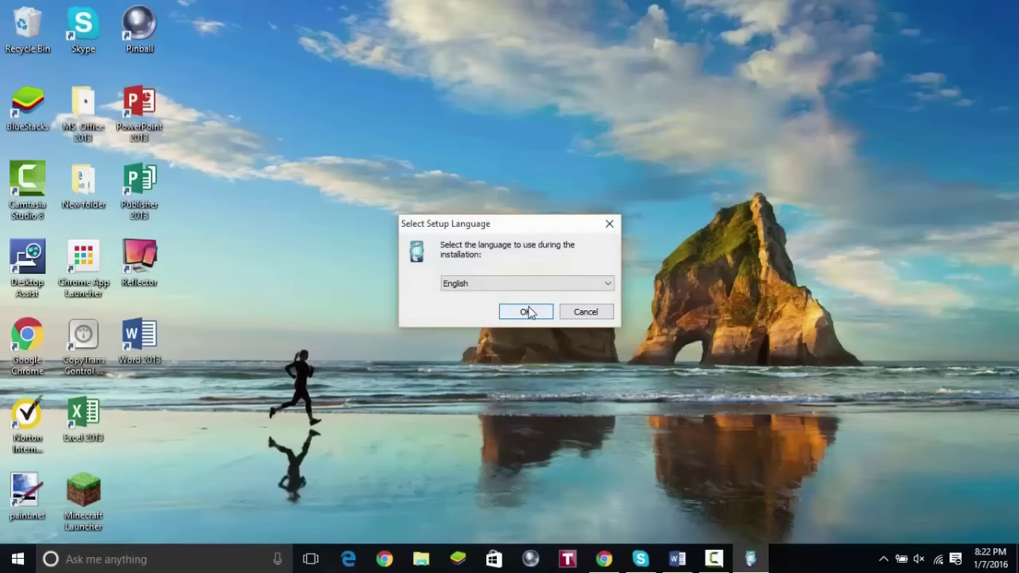
- Choose English, accept the license, and keep the default iExplorer install folder
click(527, 312)
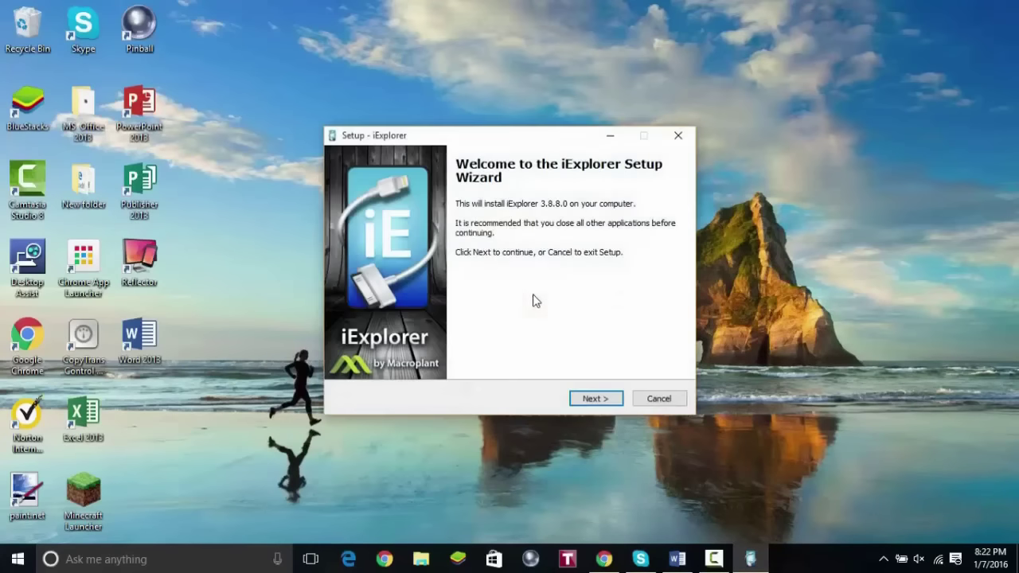
click(593, 397)
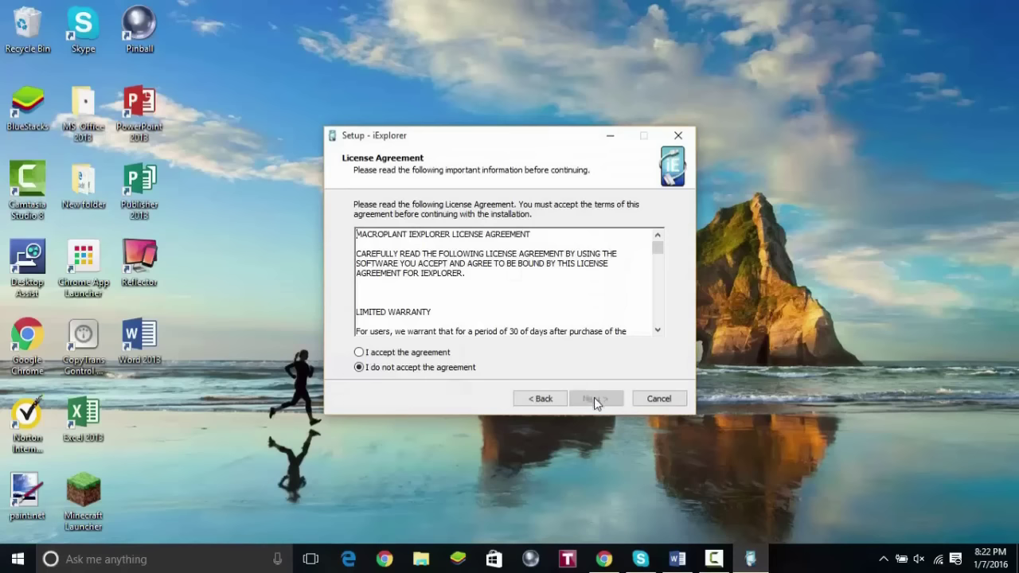
click(422, 353)
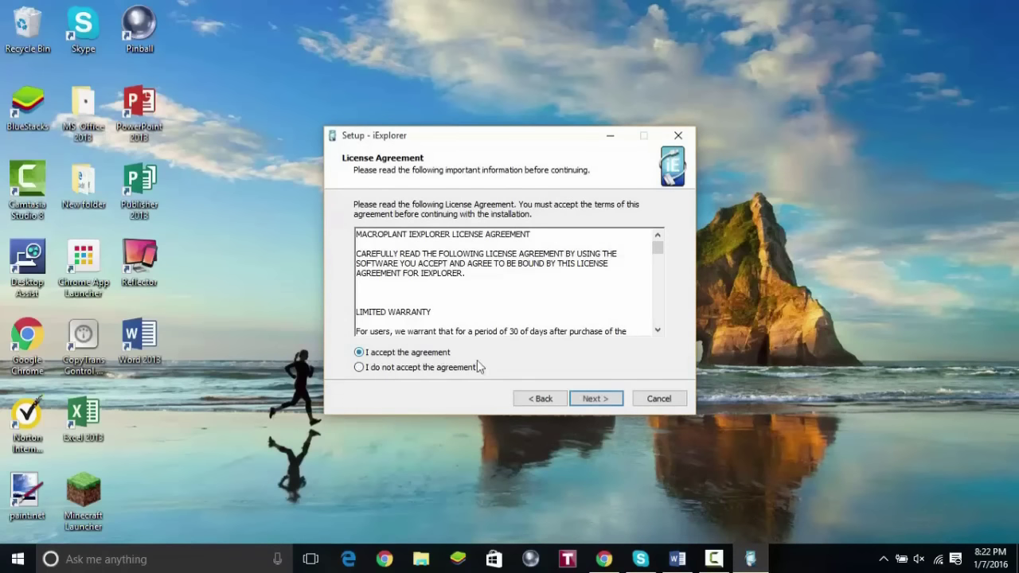
click(597, 397)
click(595, 398)
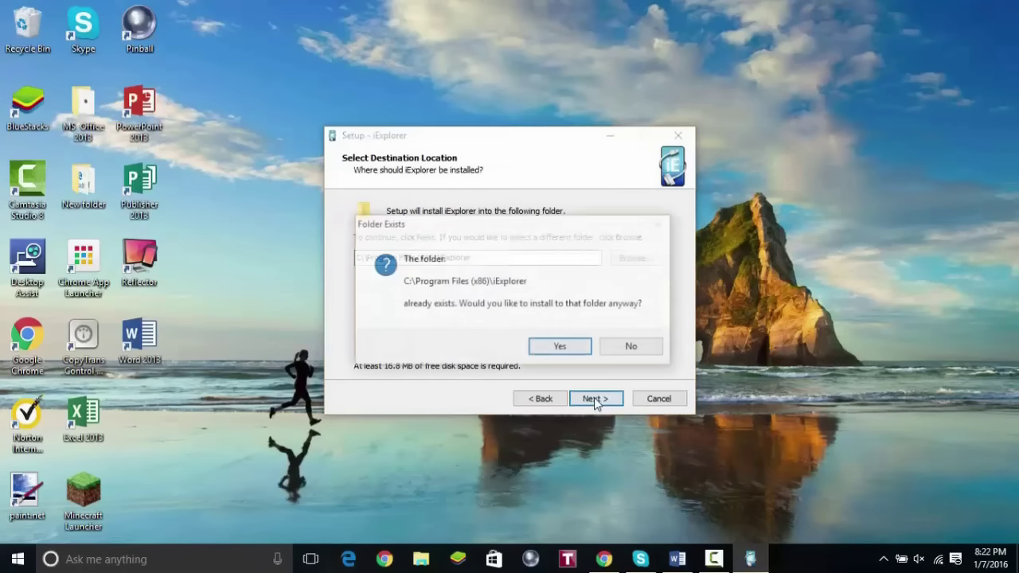
click(567, 347)
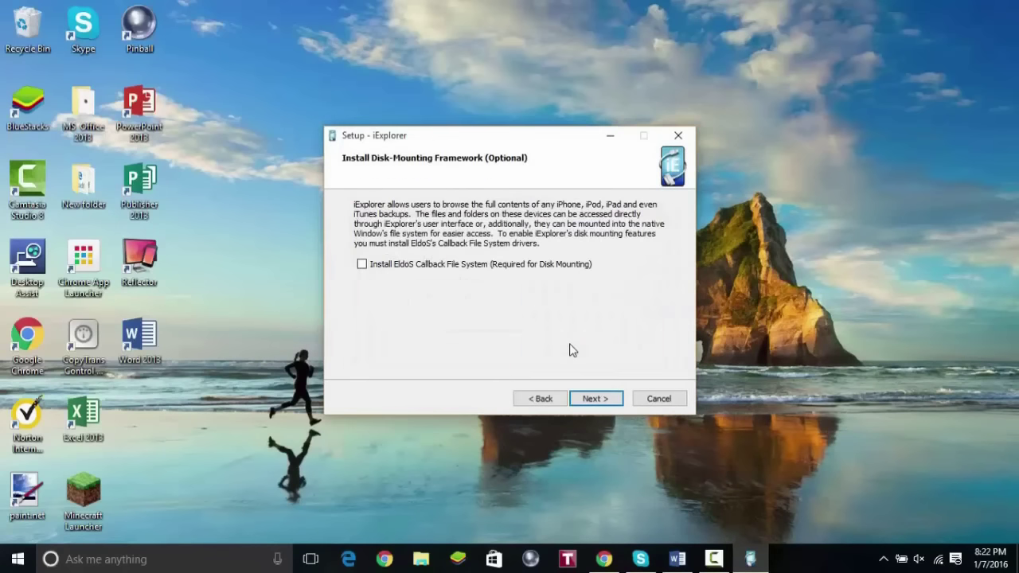
- Skip disk mounting and QuickTime, keep the default Start Menu folder and desktop icon, and install
click(600, 400)
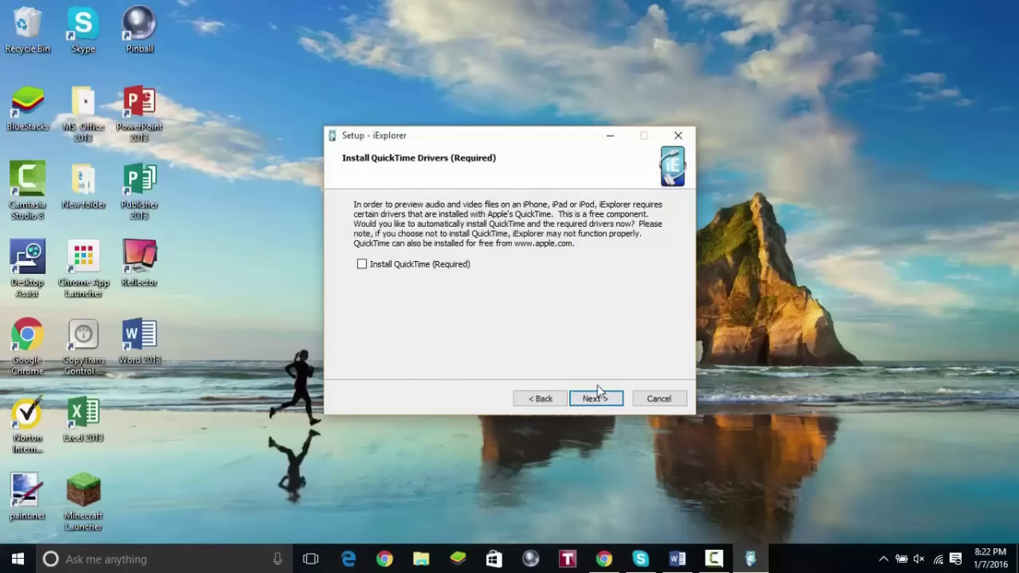
click(595, 398)
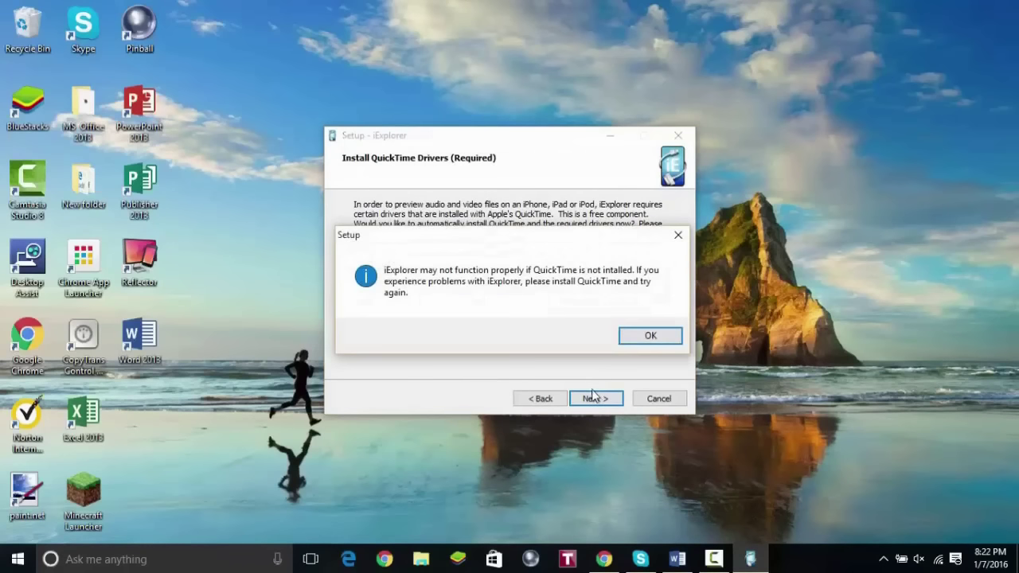
click(649, 337)
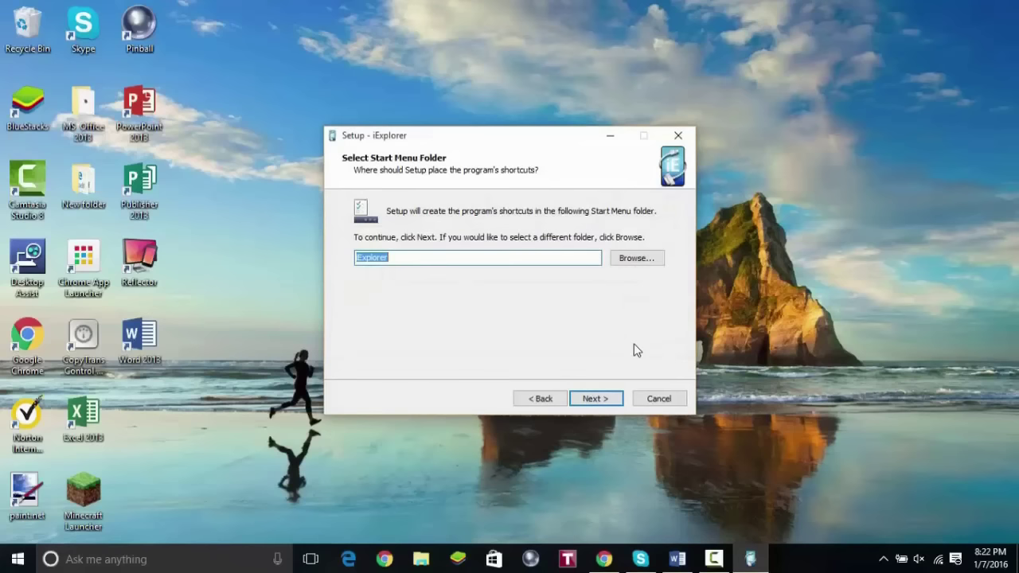
click(599, 400)
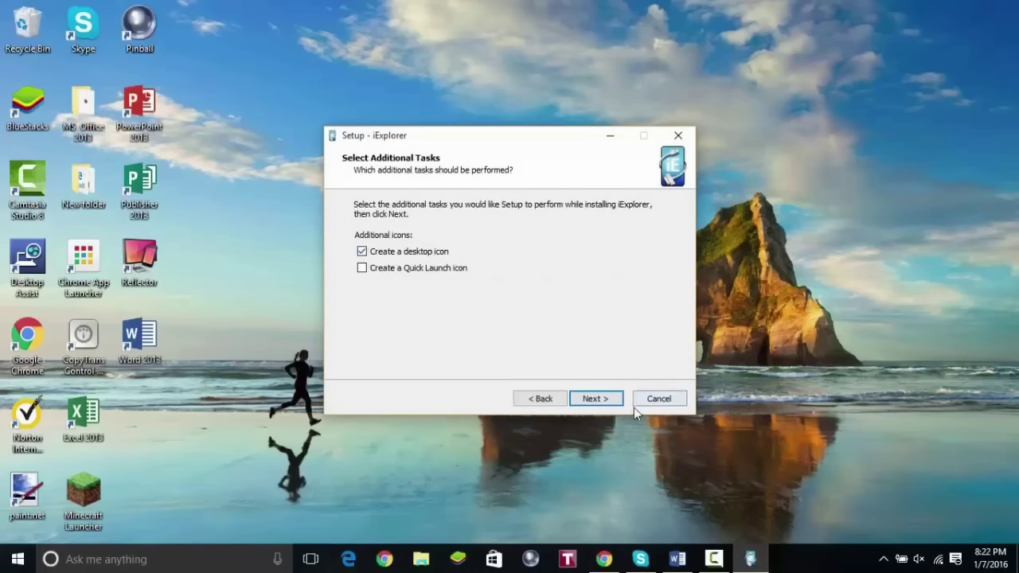
click(595, 400)
click(596, 399)
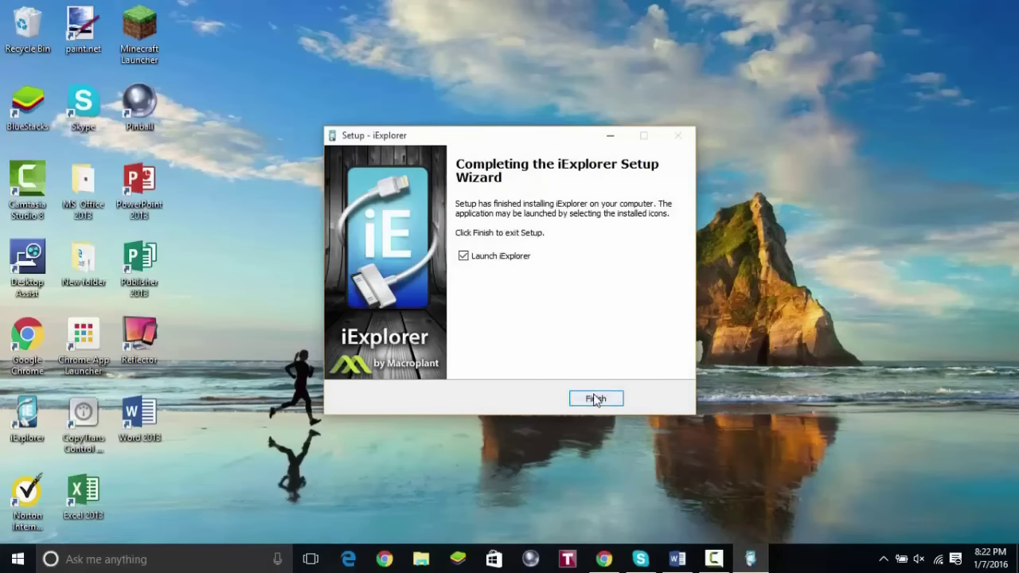
- Finish the setup with 'Launch iExplorer' unchecked
click(463, 256)
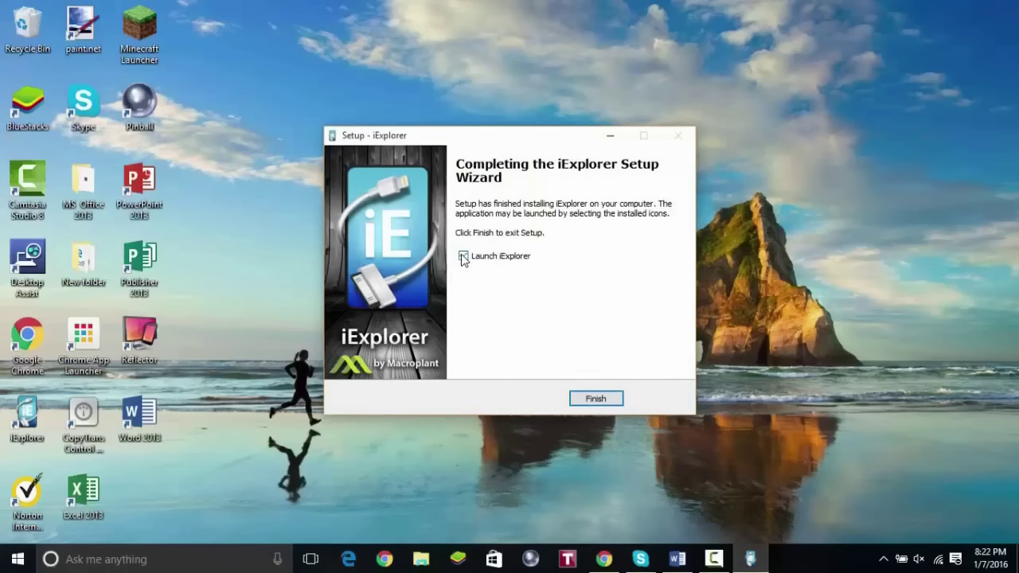
click(463, 256)
click(596, 397)
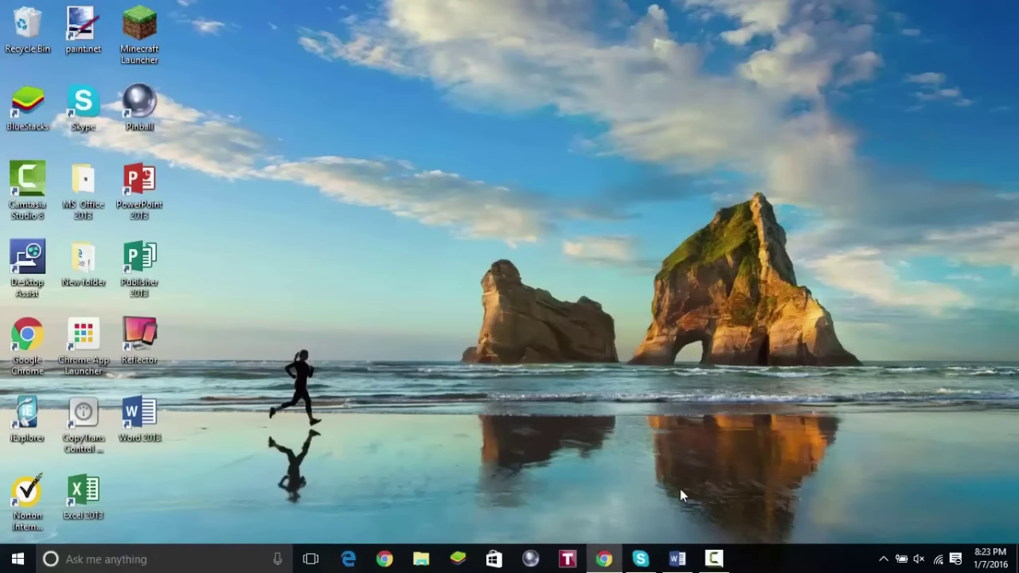
- Show the rarlab.com/download.htm page in Chrome and scroll to the English WinRAR releases
click(603, 559)
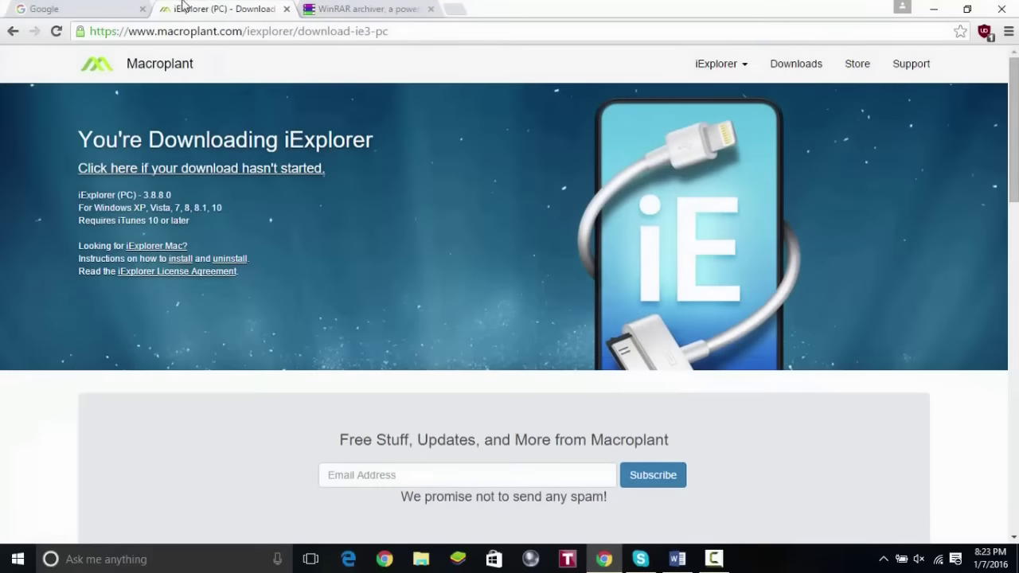
click(329, 9)
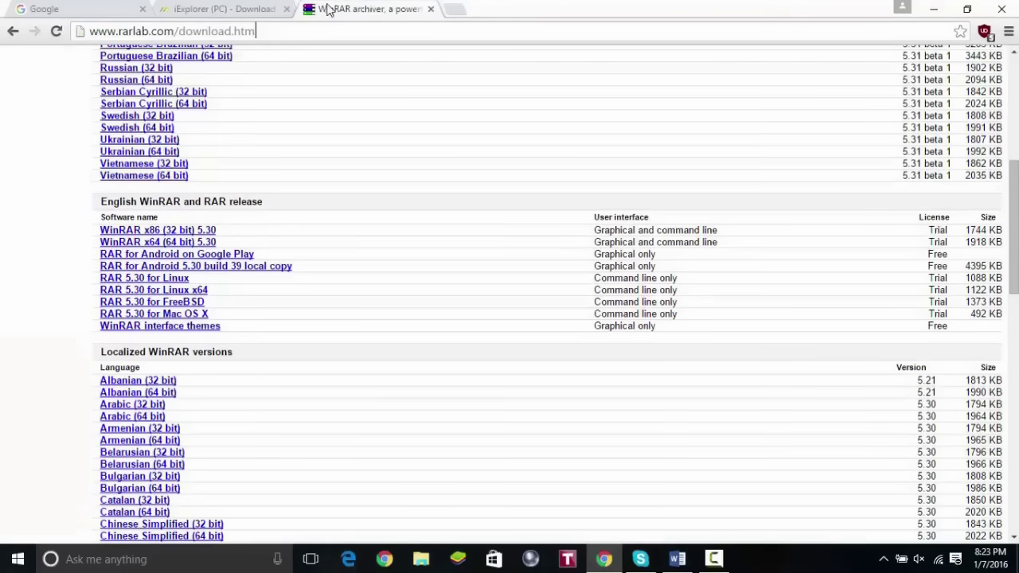
scroll(398, 176, up, 5)
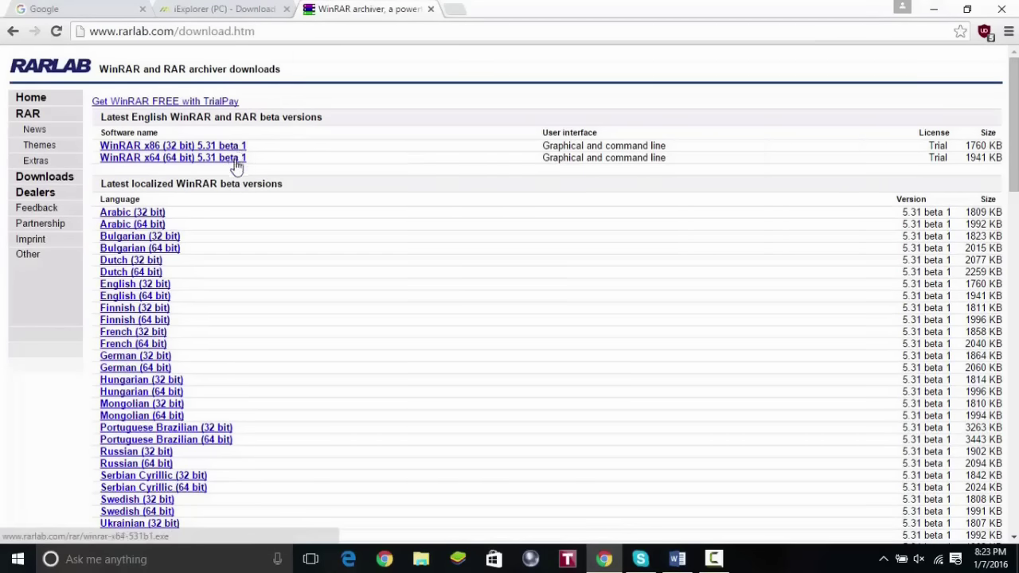
scroll(434, 230, down, 3)
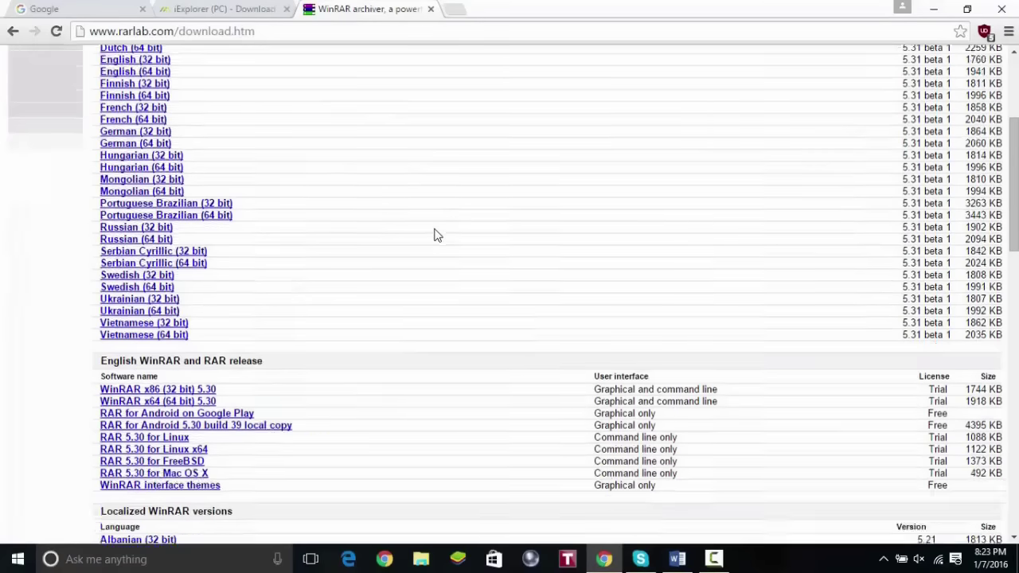
scroll(434, 235, down, 2)
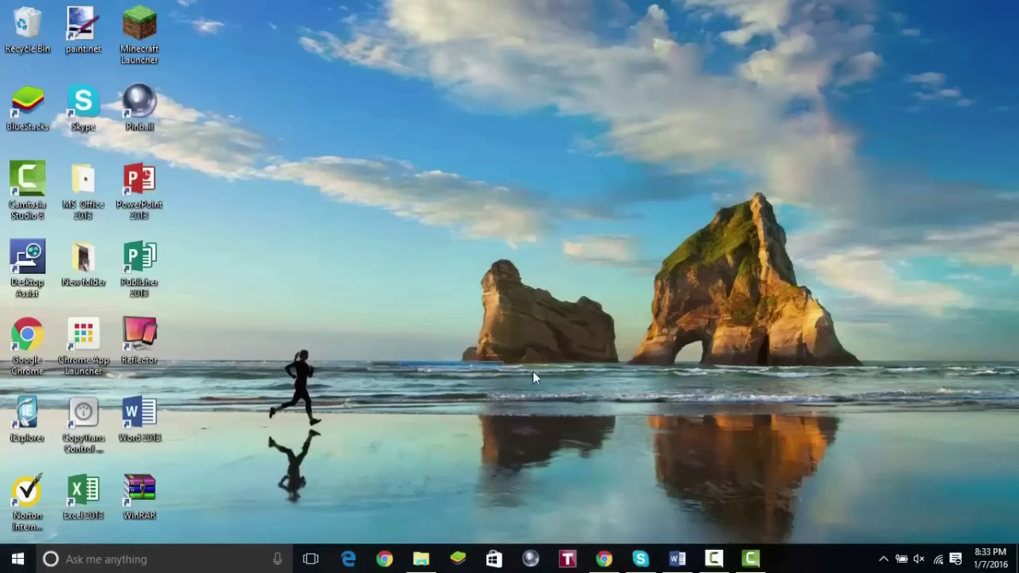
click(422, 560)
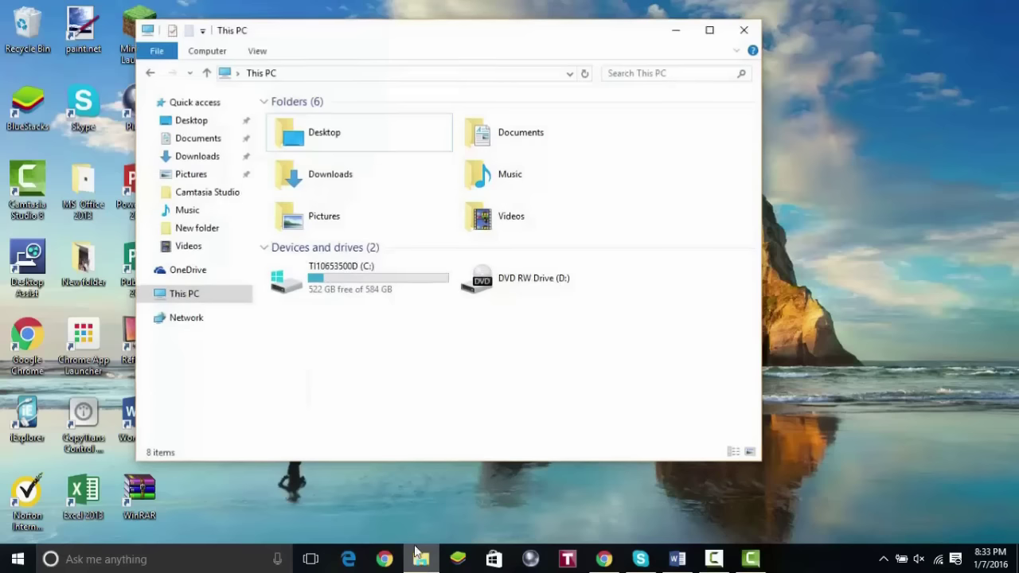
right_click(195, 302)
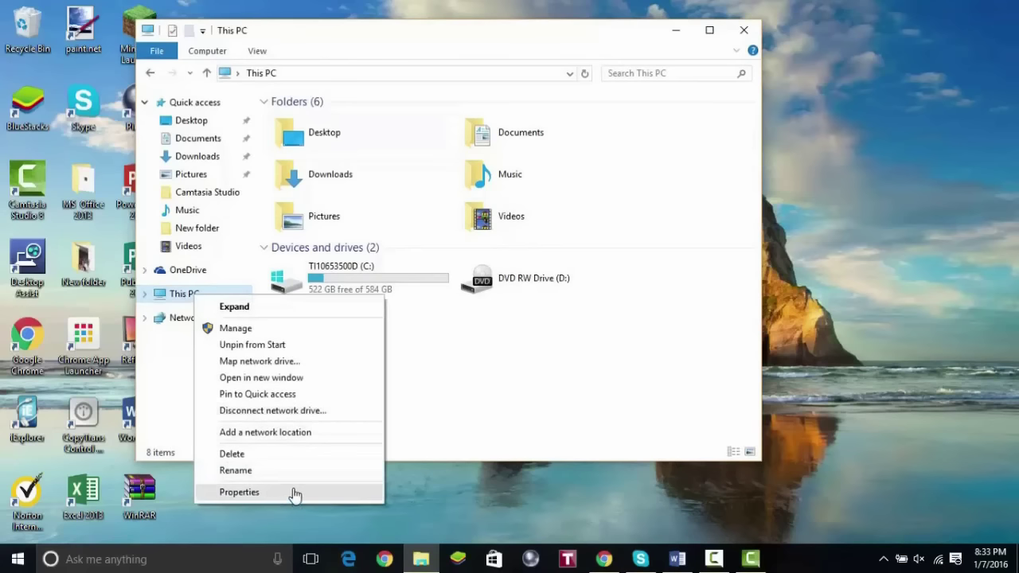
click(262, 493)
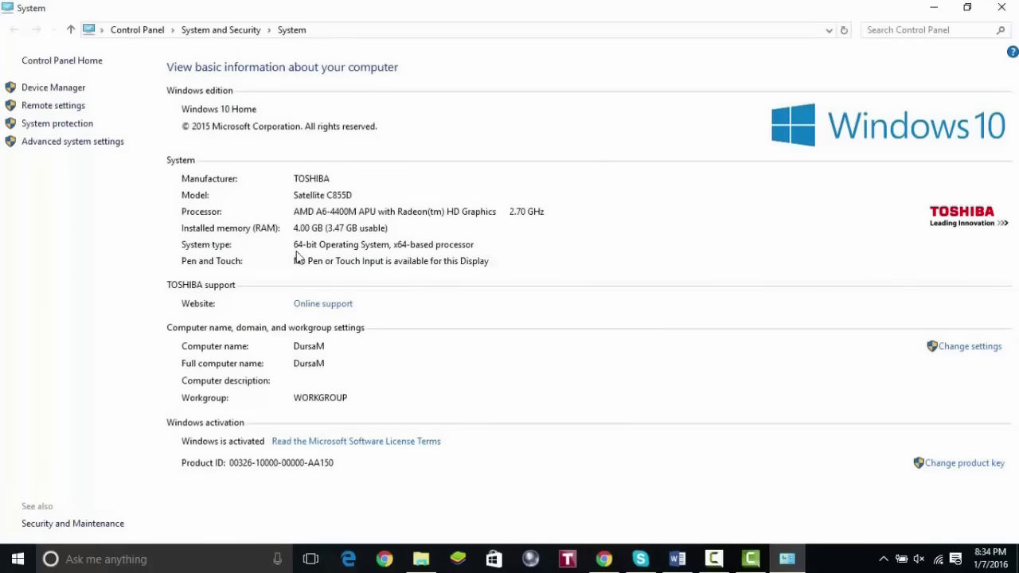
click(1002, 10)
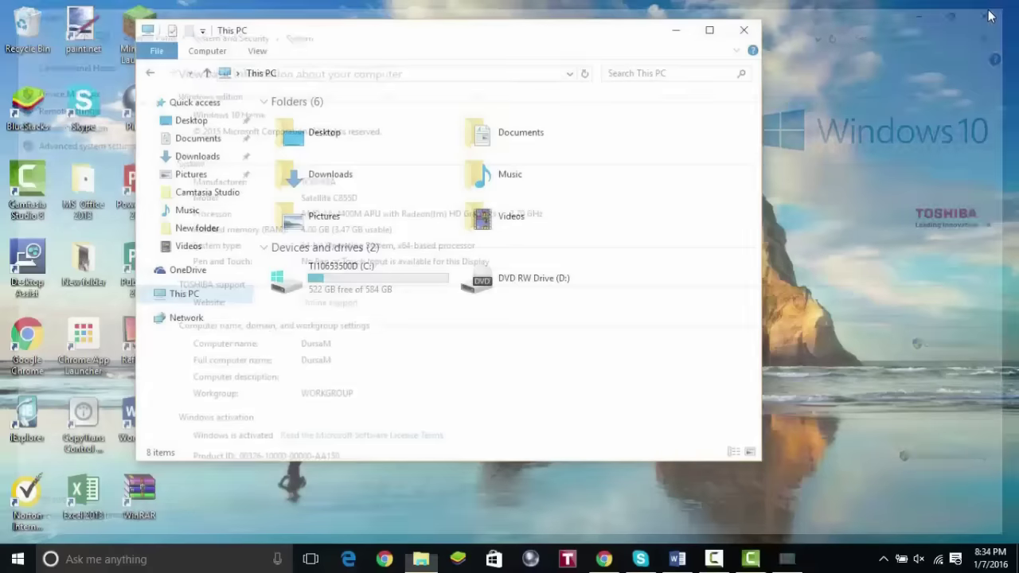
click(745, 32)
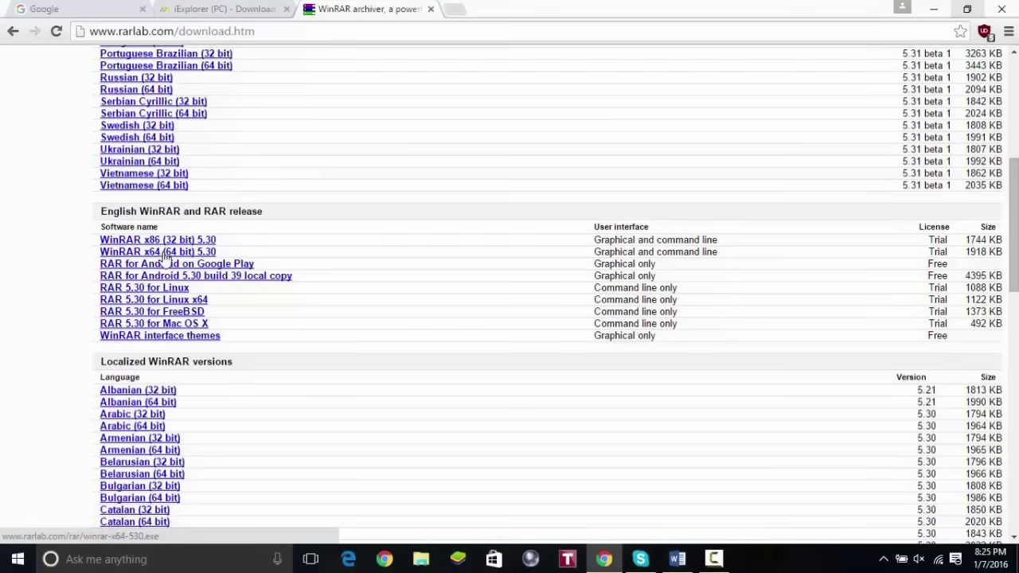
- Download the WinRAR x64 (64 bit) 5.30 installer and run winrar-x64-530.exe from the download bar
click(166, 253)
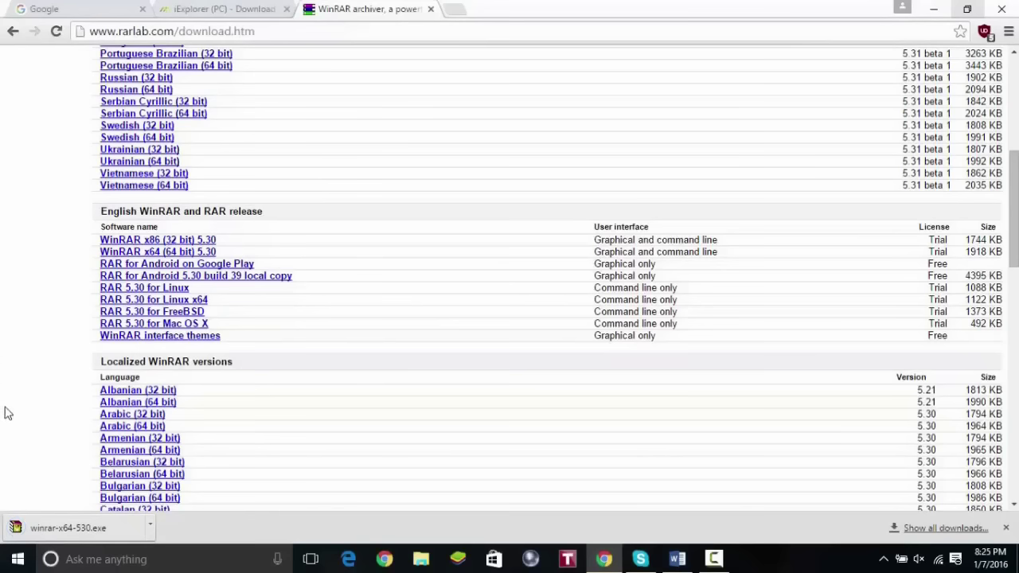
click(66, 532)
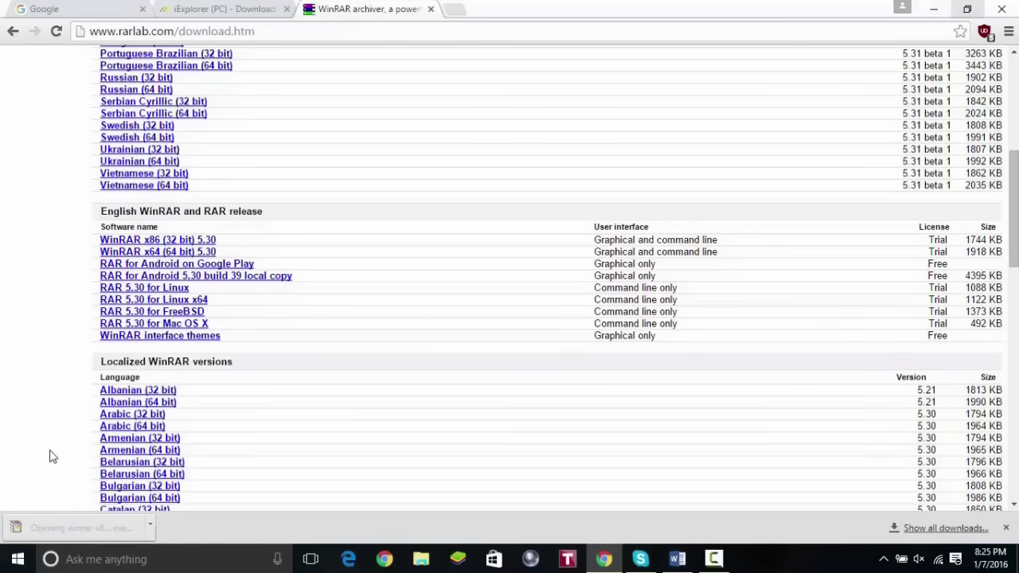
click(932, 8)
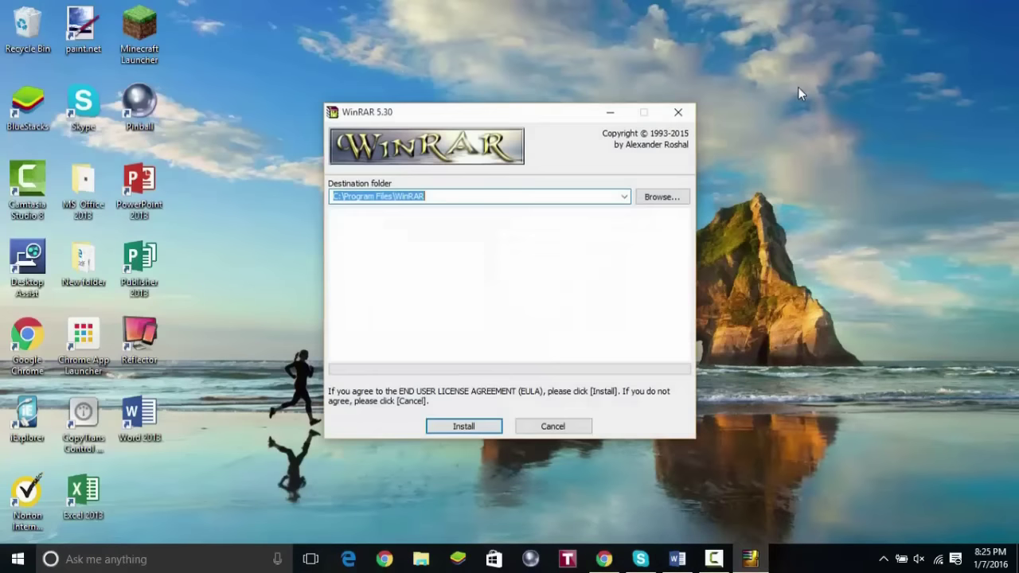
- Install WinRAR 5.30 to C:\Program Files\WinRAR, accepting the default integration options
click(466, 426)
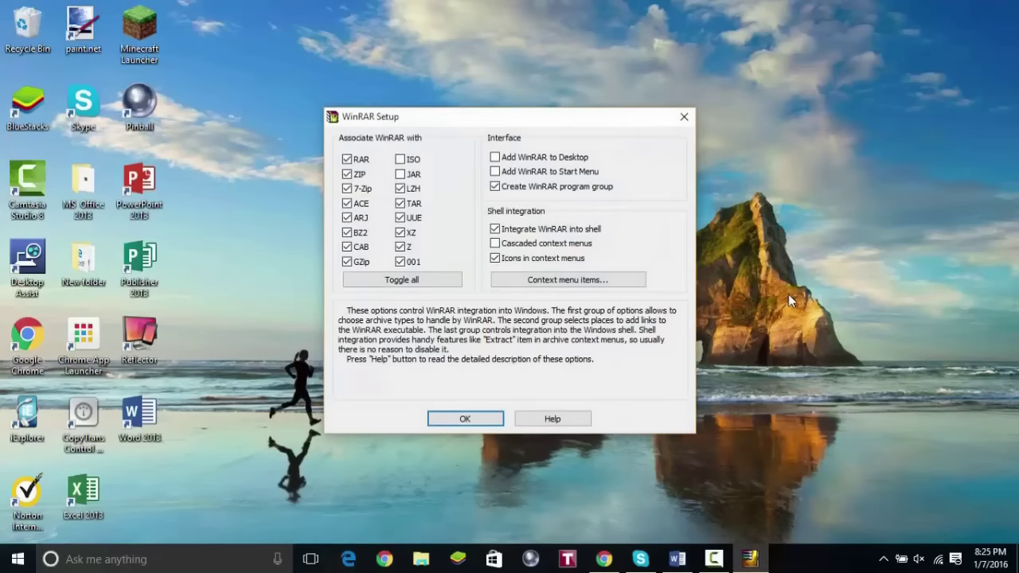
click(476, 410)
click(512, 417)
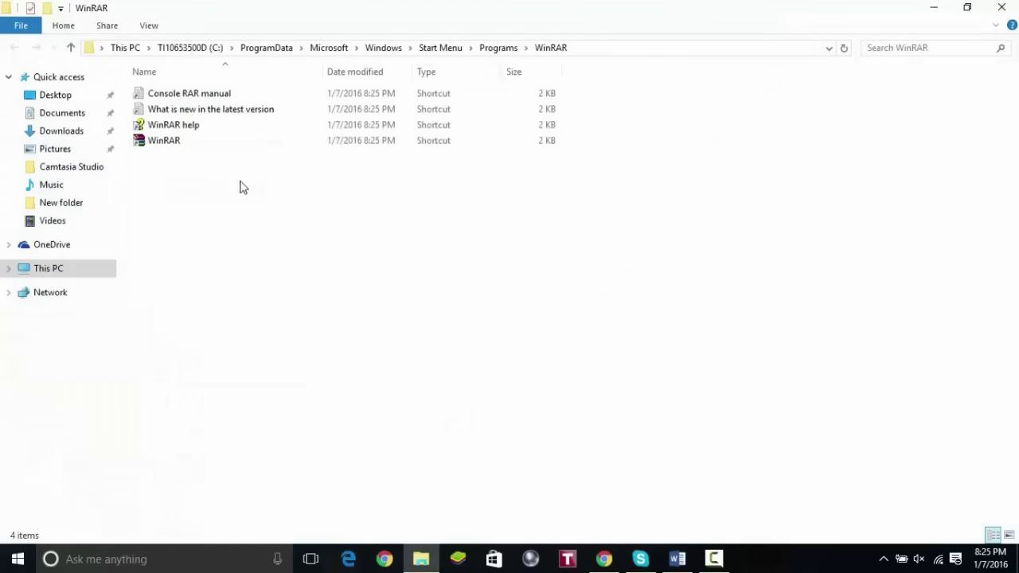
- Snap the WinRAR Start Menu folder right, drag its WinRAR shortcut to the desktop, and close it
key(super+Down)
key(super+Right)
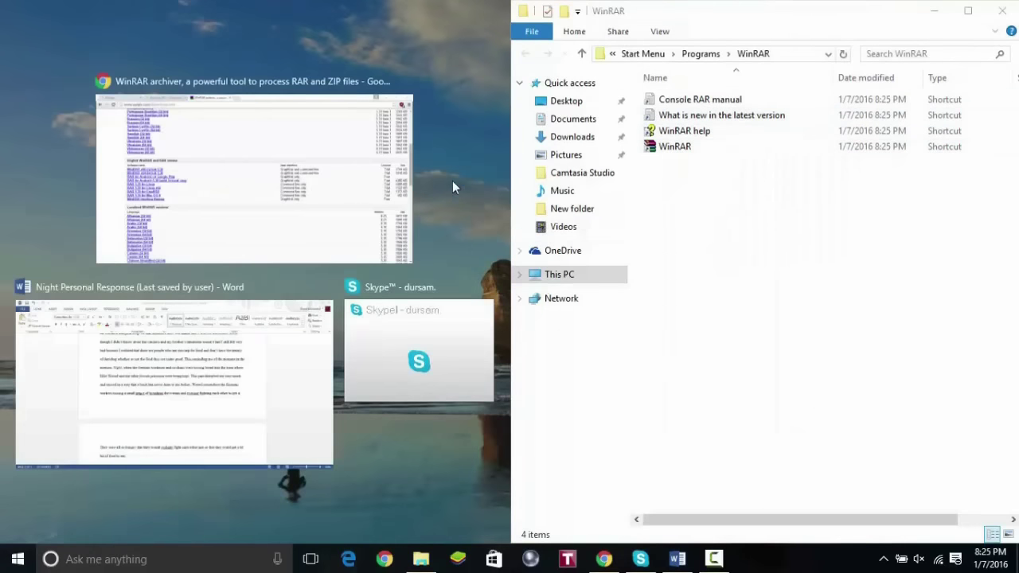
key(Escape)
drag(660, 157, 148, 483)
click(1002, 11)
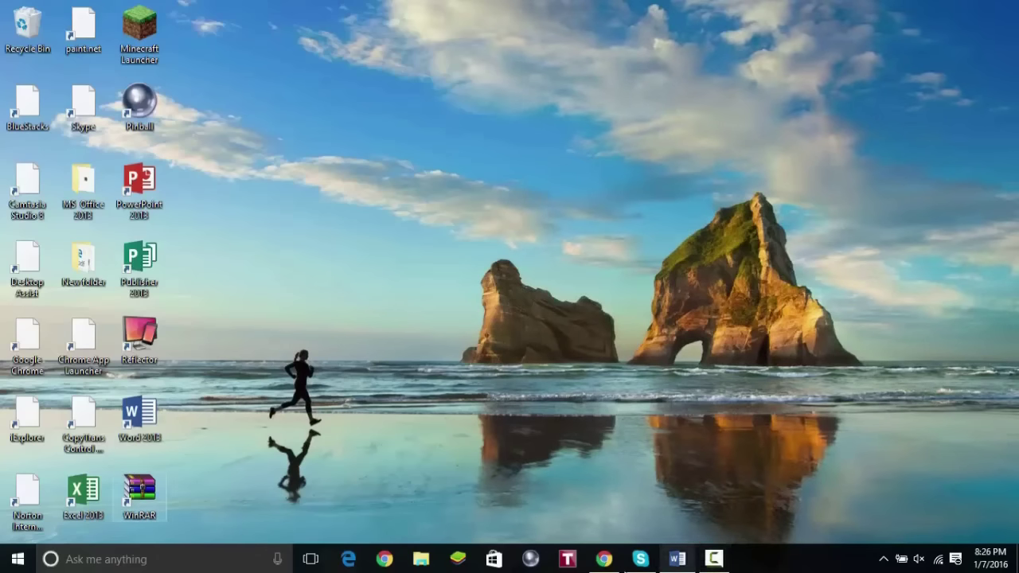
click(604, 559)
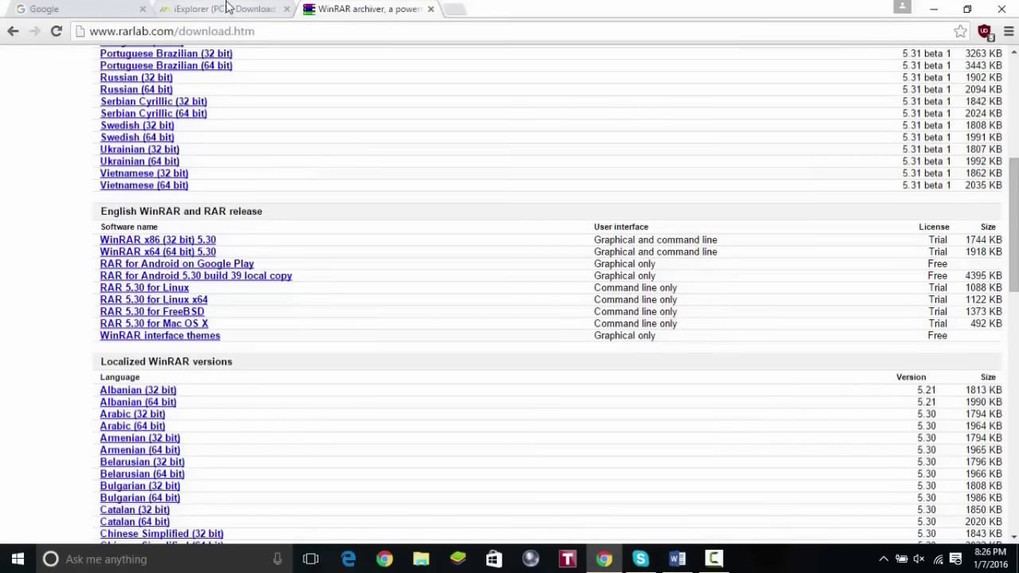
- Close the WinRAR and iExplorer tabs and search Google for 'mcpe maps'
click(119, 9)
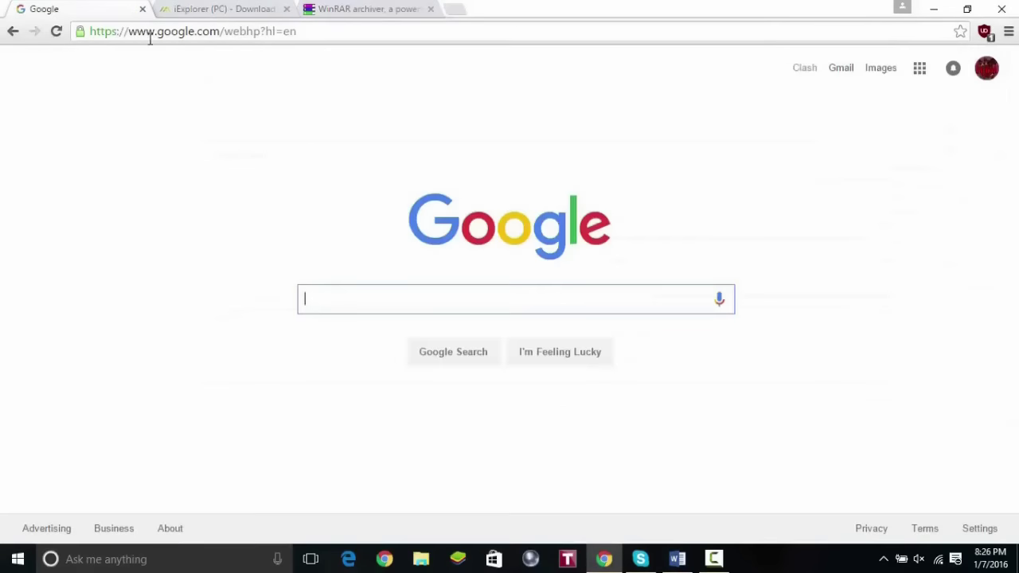
click(431, 9)
click(286, 8)
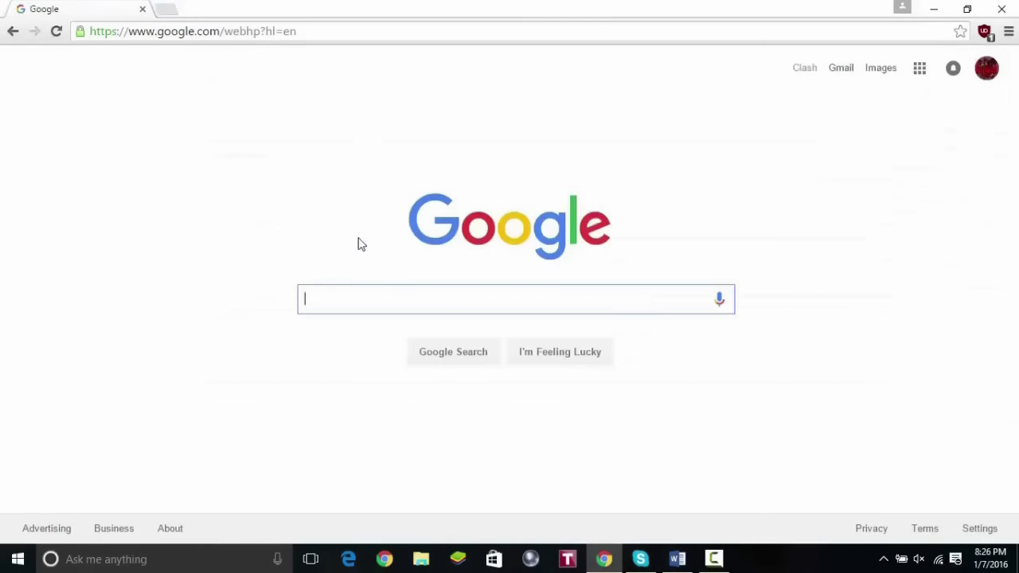
text(mcpe)
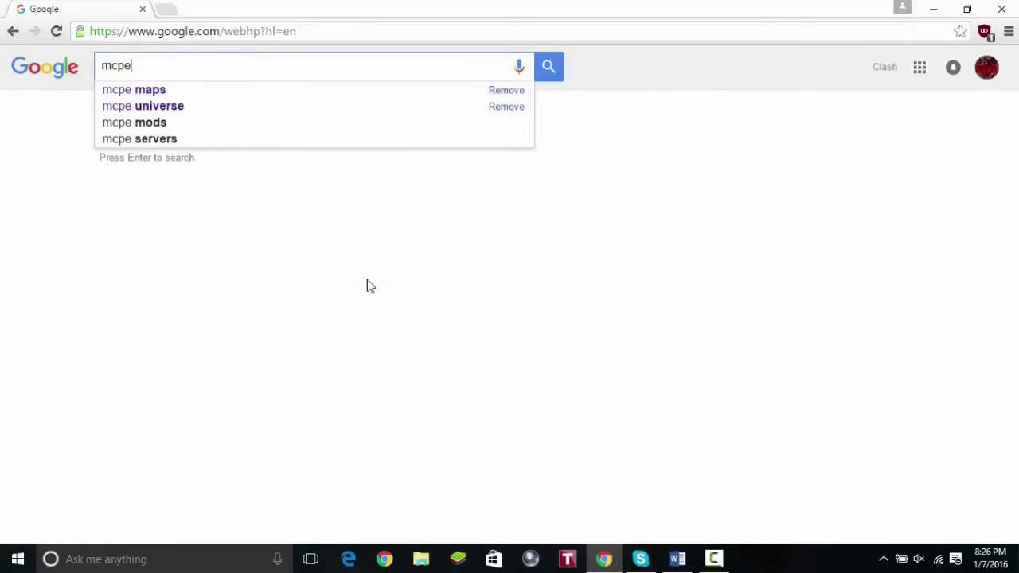
key(Down)
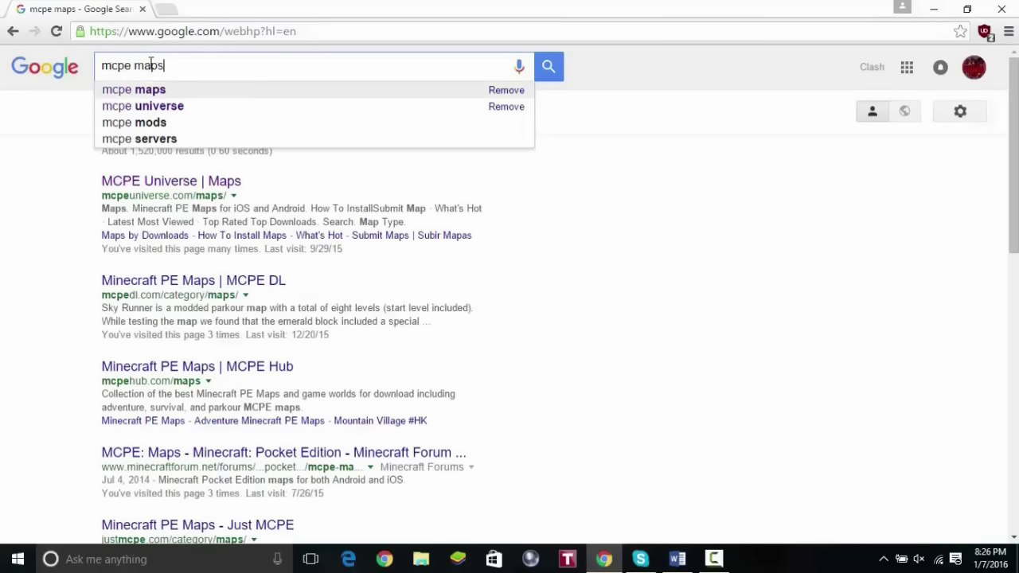
click(156, 96)
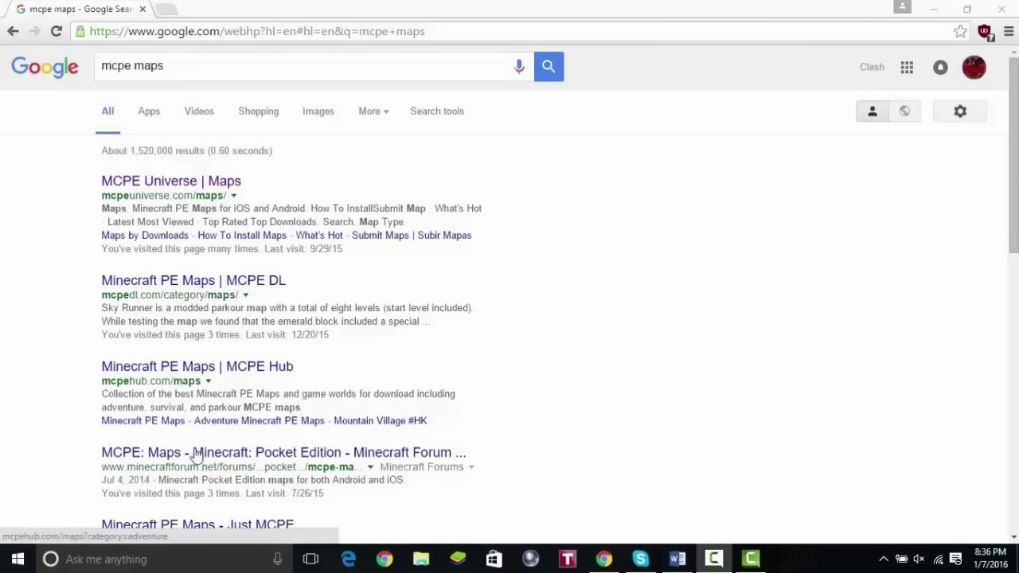
- Open the MCPE Universe maps listing, glance at What's Hot, then return to all maps
click(156, 186)
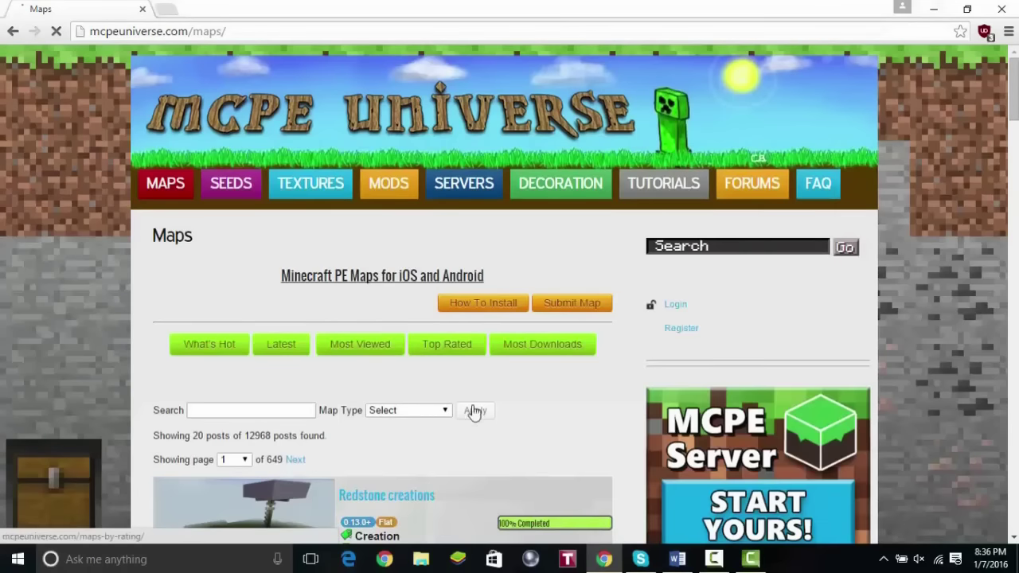
scroll(470, 413, down, 1)
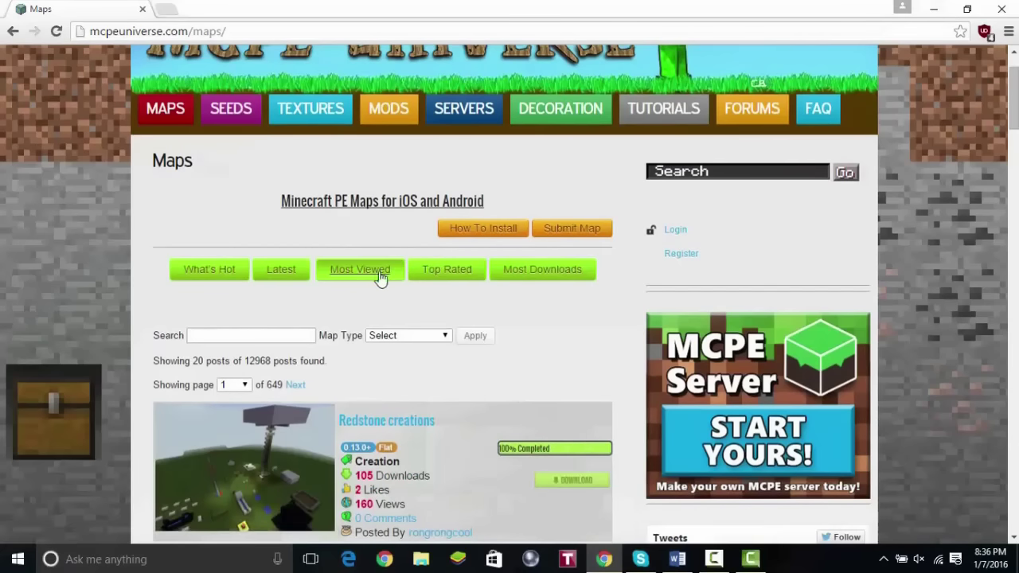
click(220, 273)
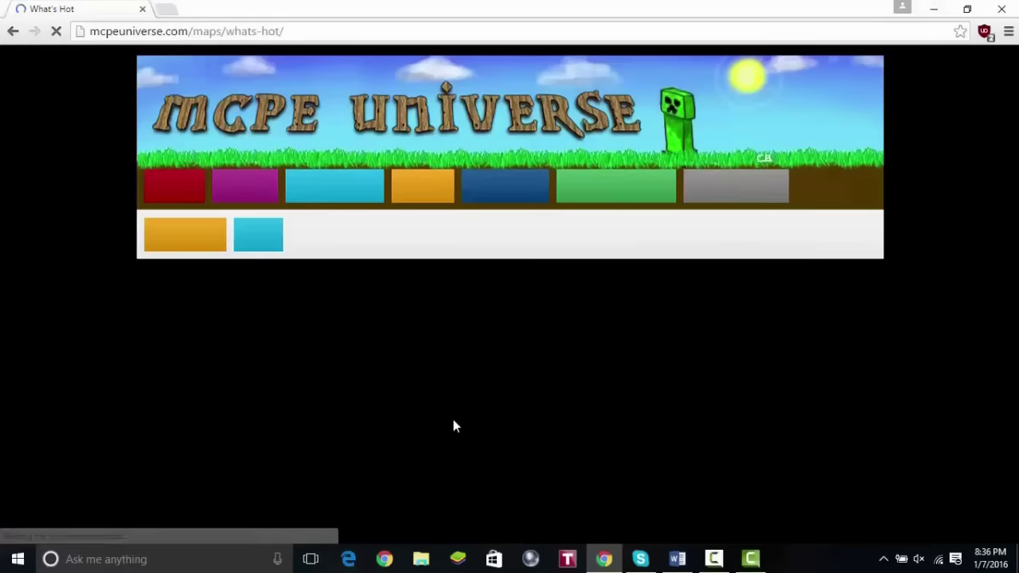
scroll(427, 356, down, 4)
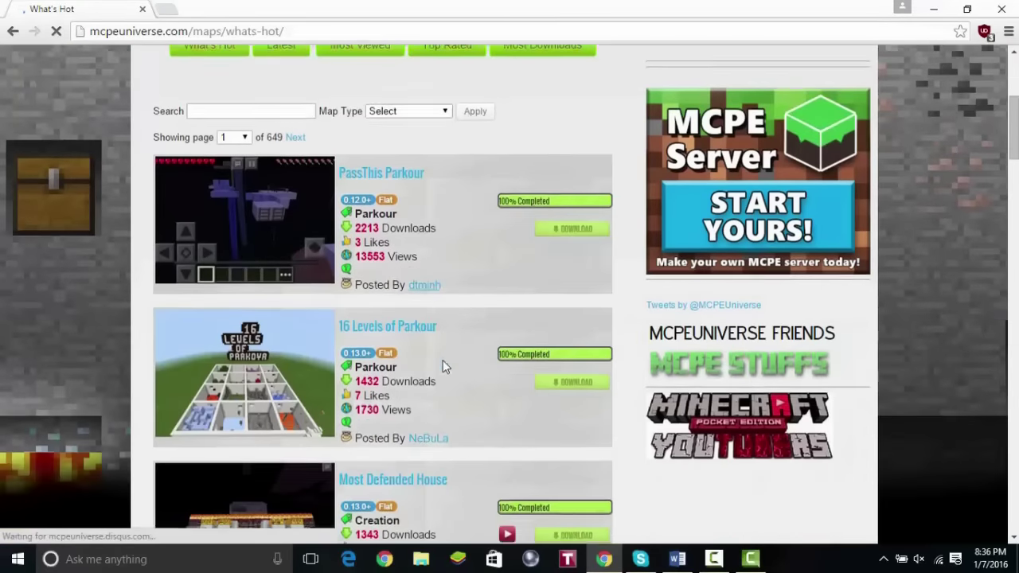
scroll(443, 366, down, 1)
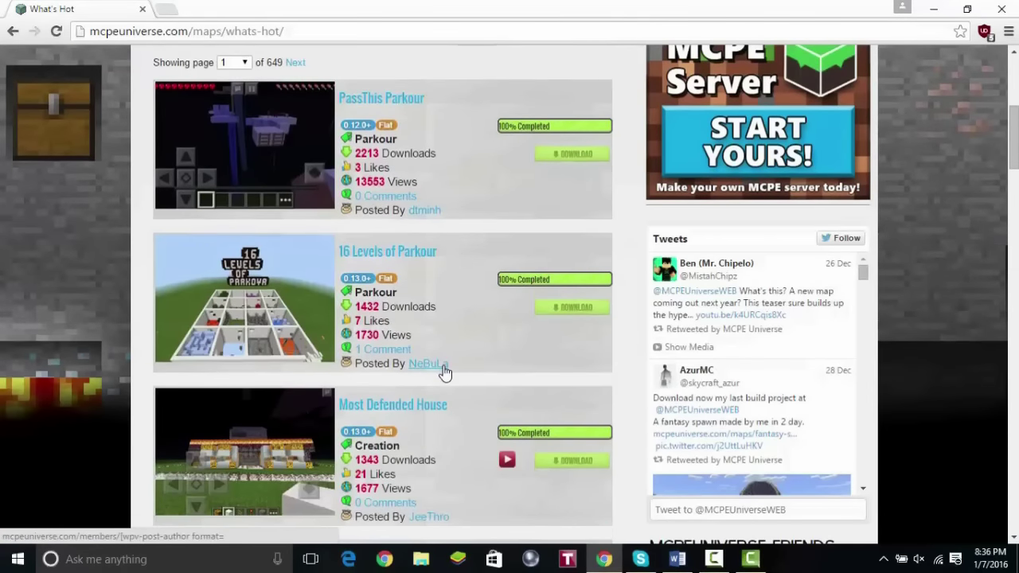
scroll(444, 372, up, 2)
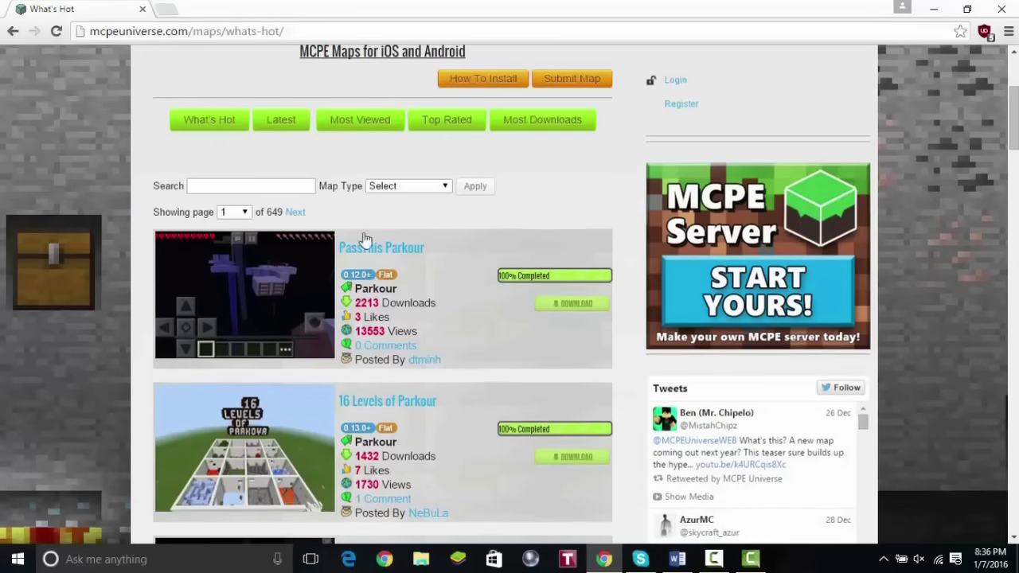
click(292, 126)
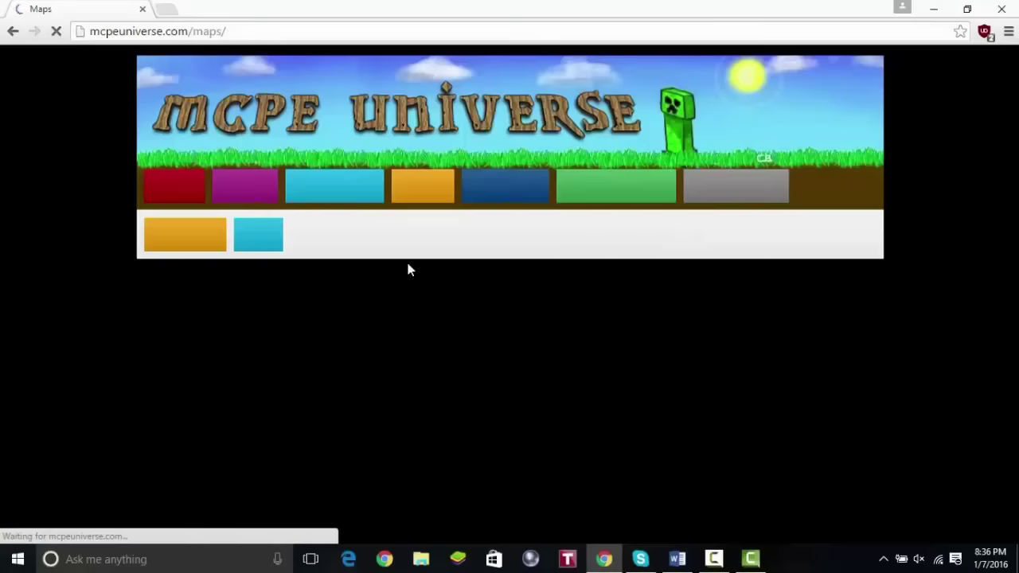
scroll(448, 302, down, 3)
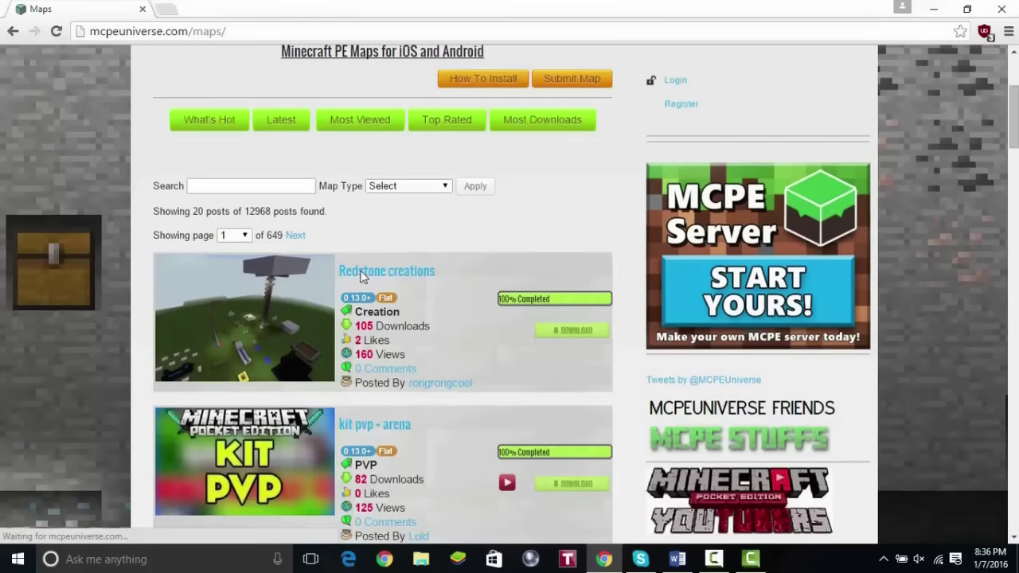
- Open the Redstone creations map page and scroll down to its Download button
click(366, 275)
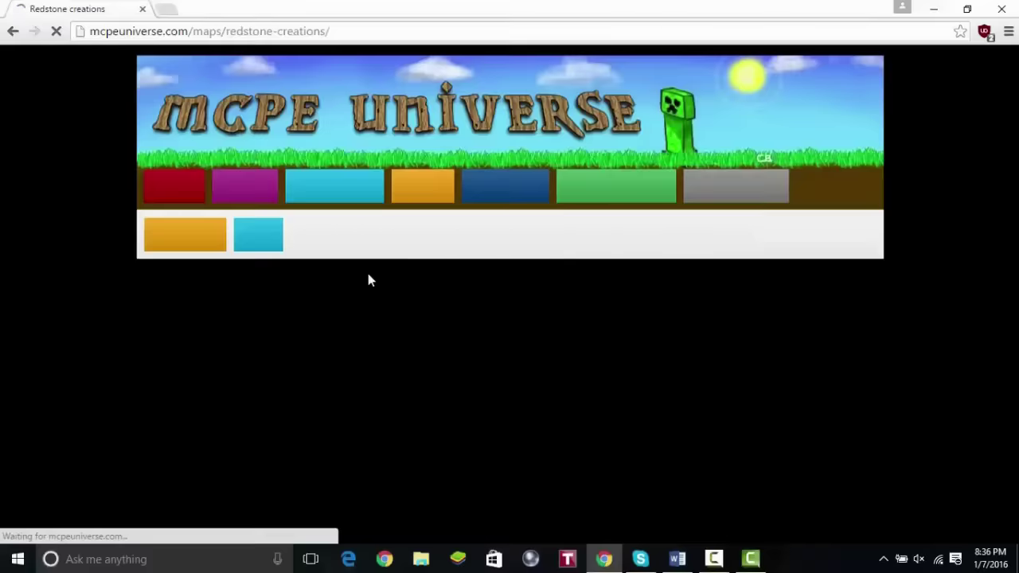
scroll(381, 297, down, 2)
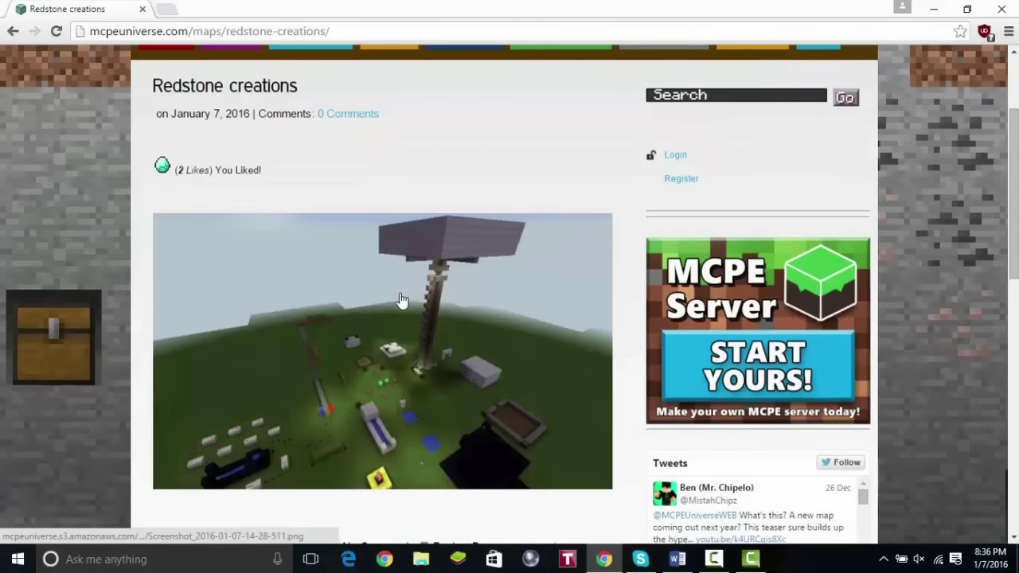
scroll(430, 370, down, 2)
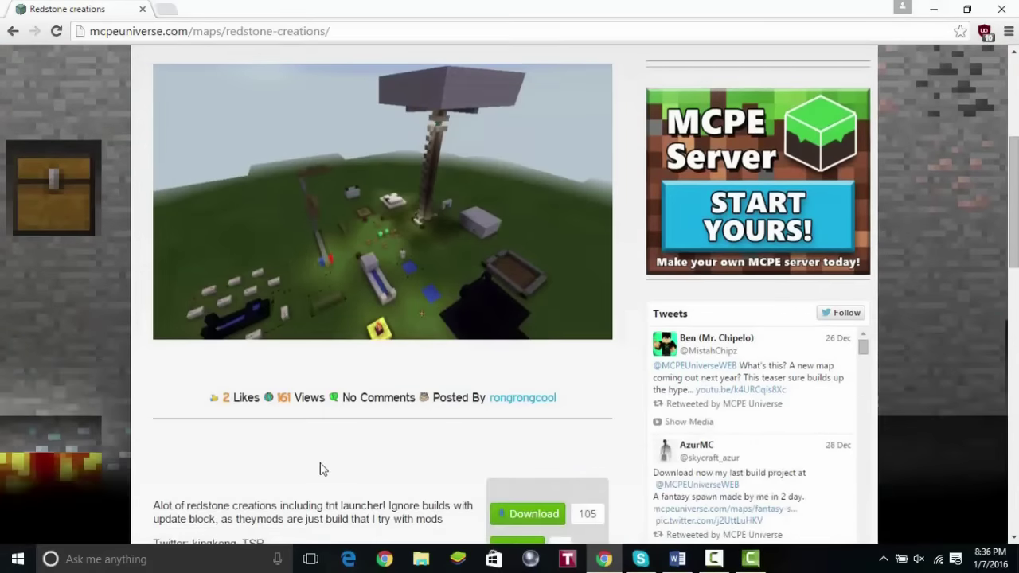
scroll(190, 414, down, 2)
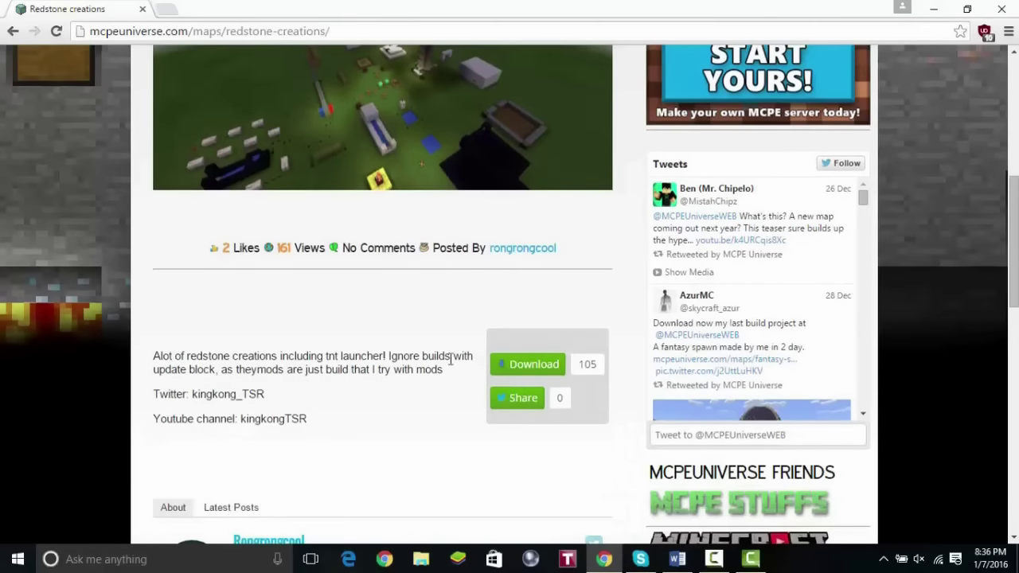
- Download redstone.zip (1.24 MB) from Dropbox without signing up, then open it in WinRAR
click(527, 368)
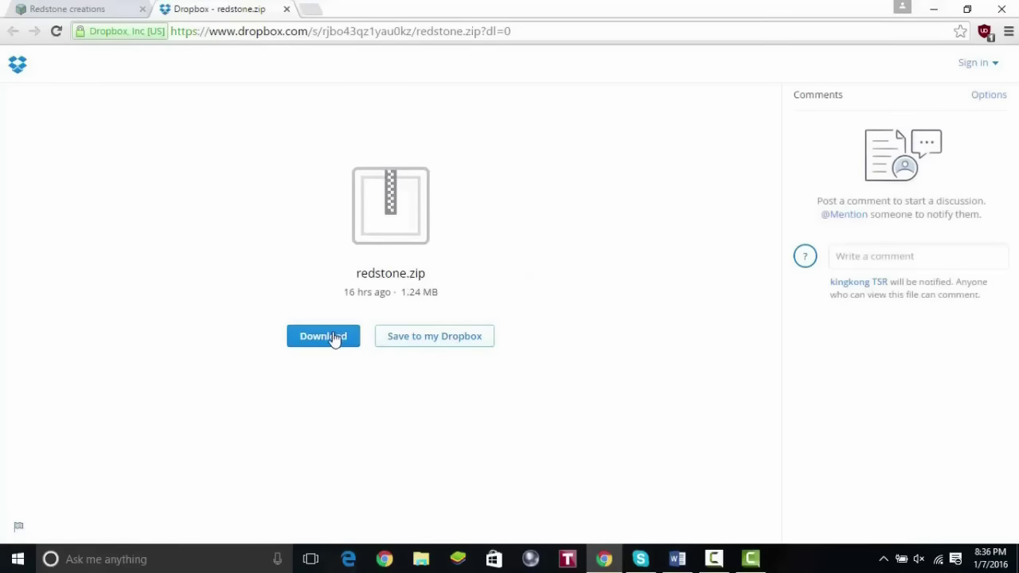
click(333, 341)
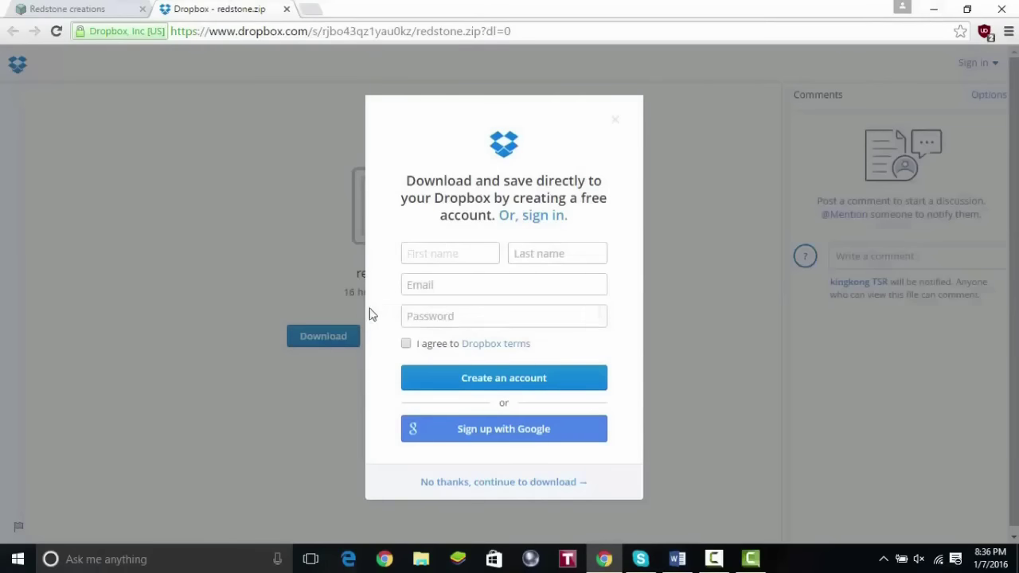
click(616, 127)
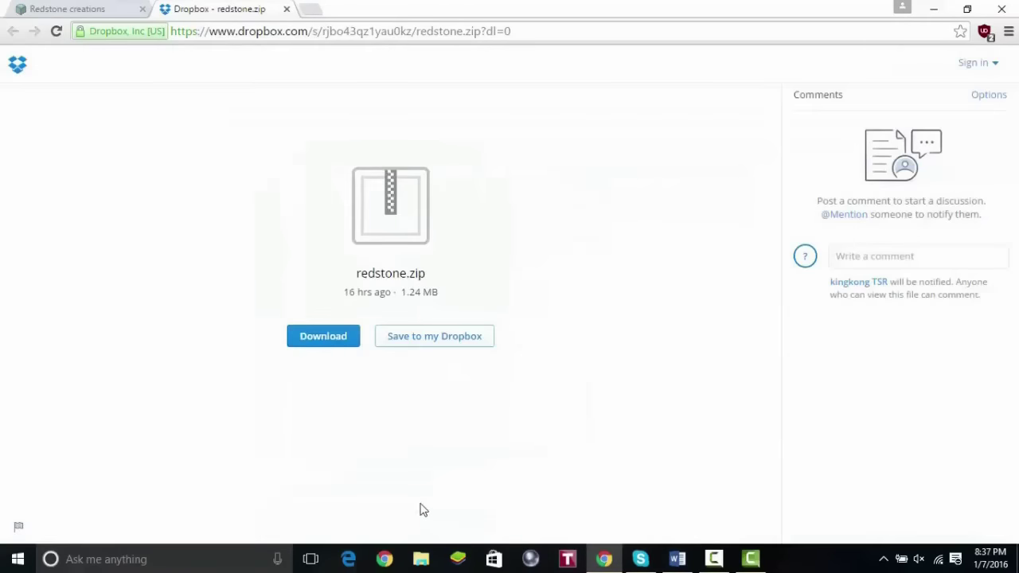
click(316, 340)
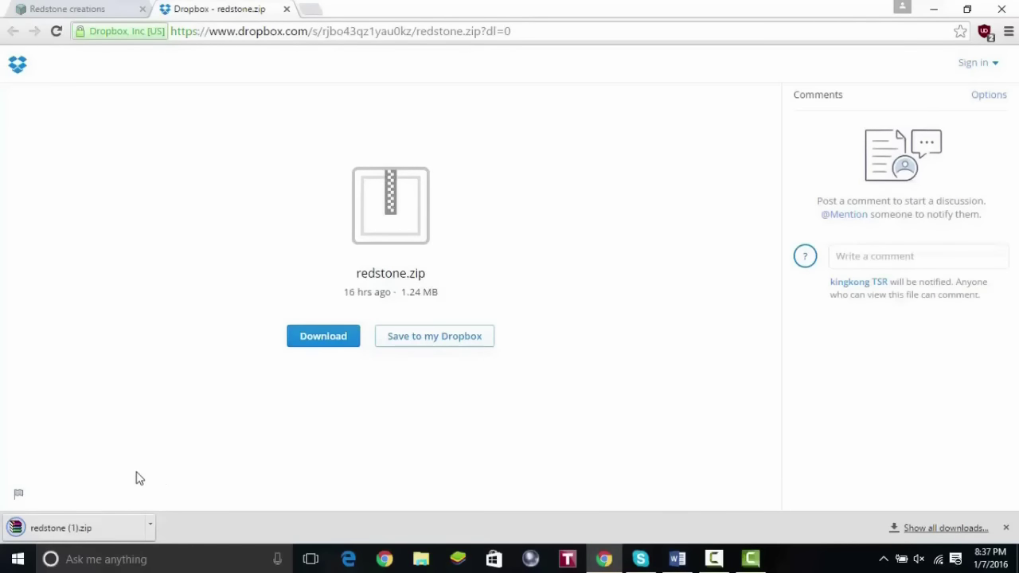
click(85, 532)
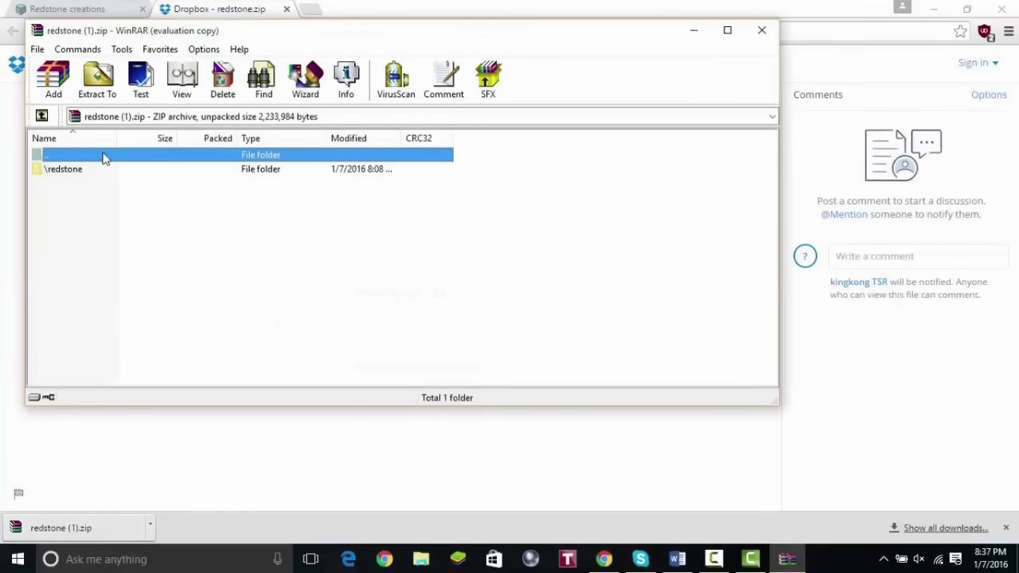
- Extract redstone (1).zip to the Desktop with WinRAR and close the archive
click(95, 89)
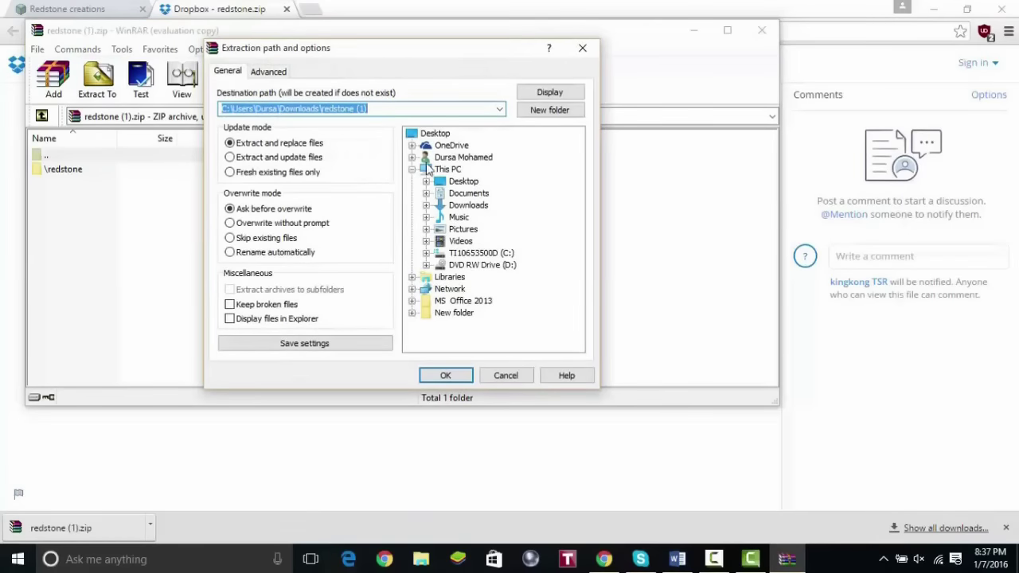
click(440, 134)
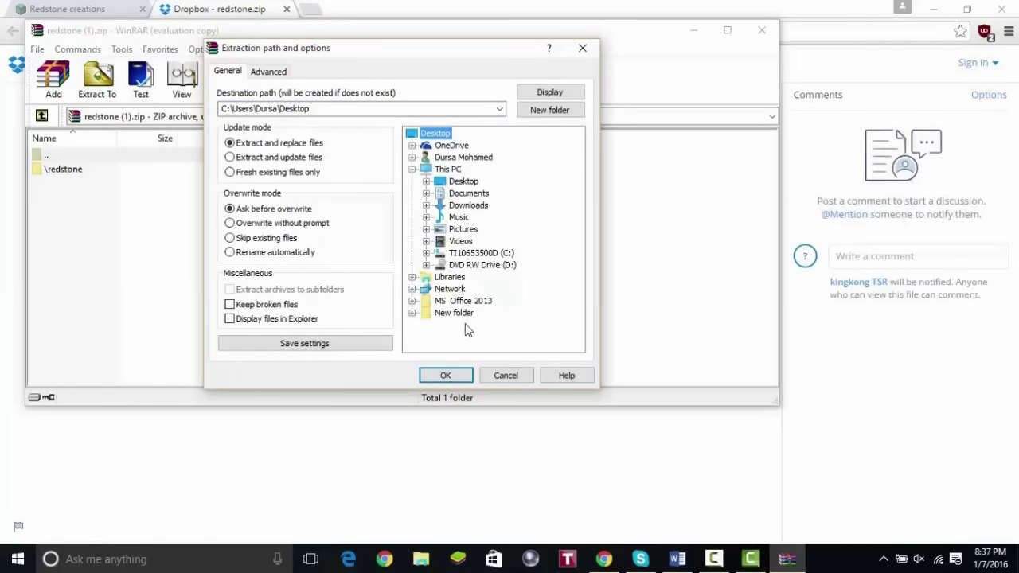
click(445, 377)
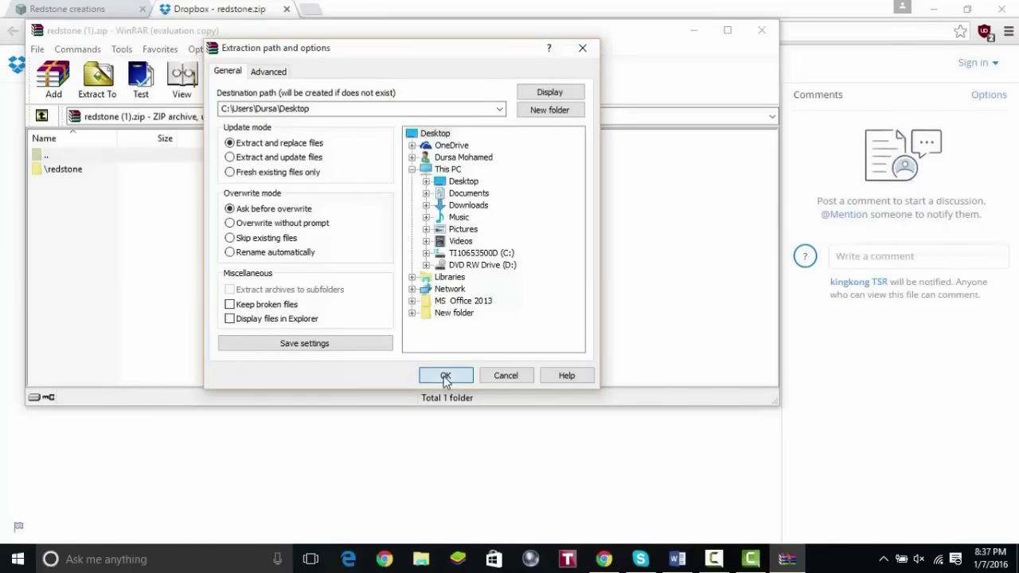
click(759, 32)
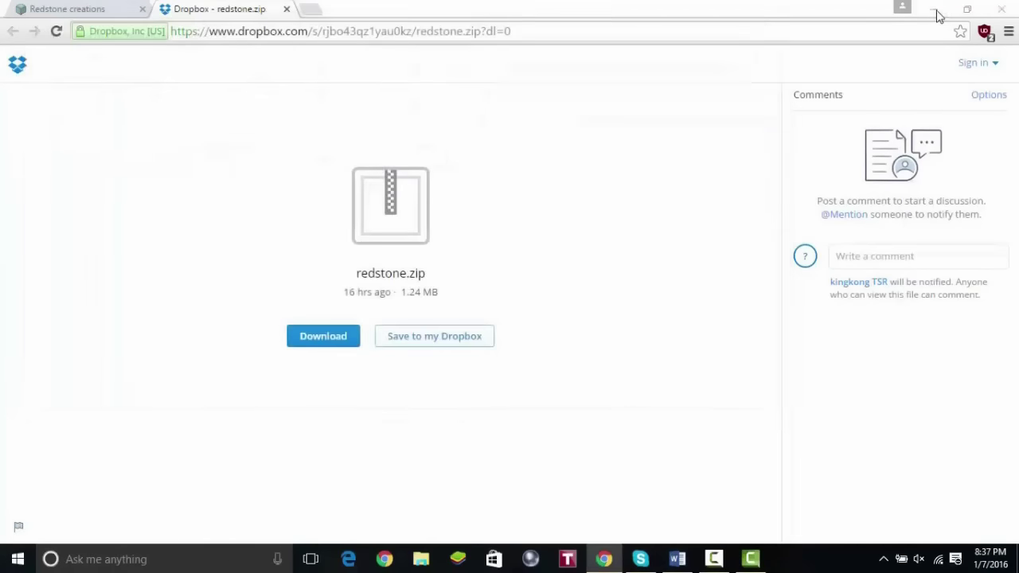
- Open the extracted redstone folder on the desktop, review its 8 world files, then close it
click(934, 11)
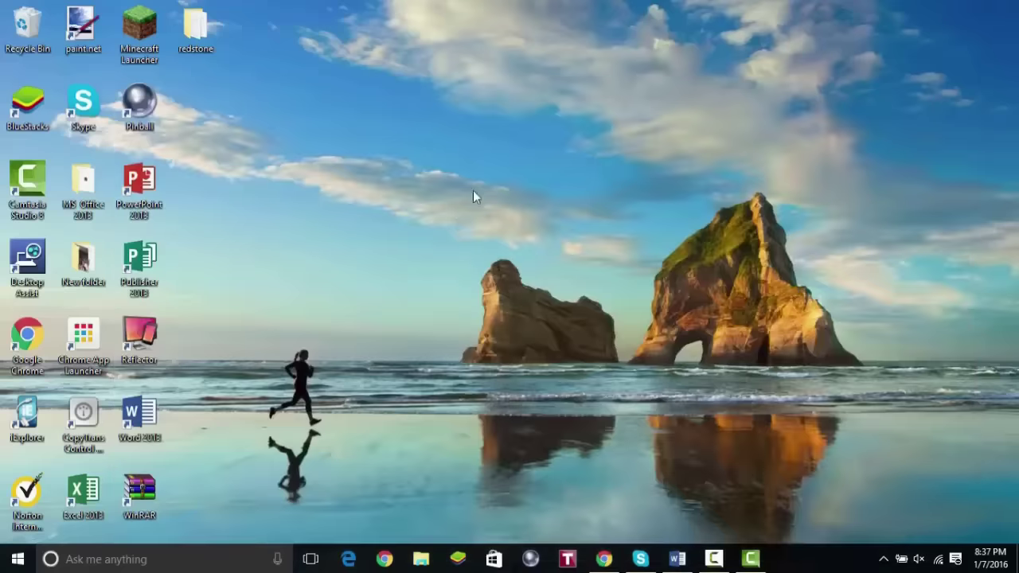
click(211, 41)
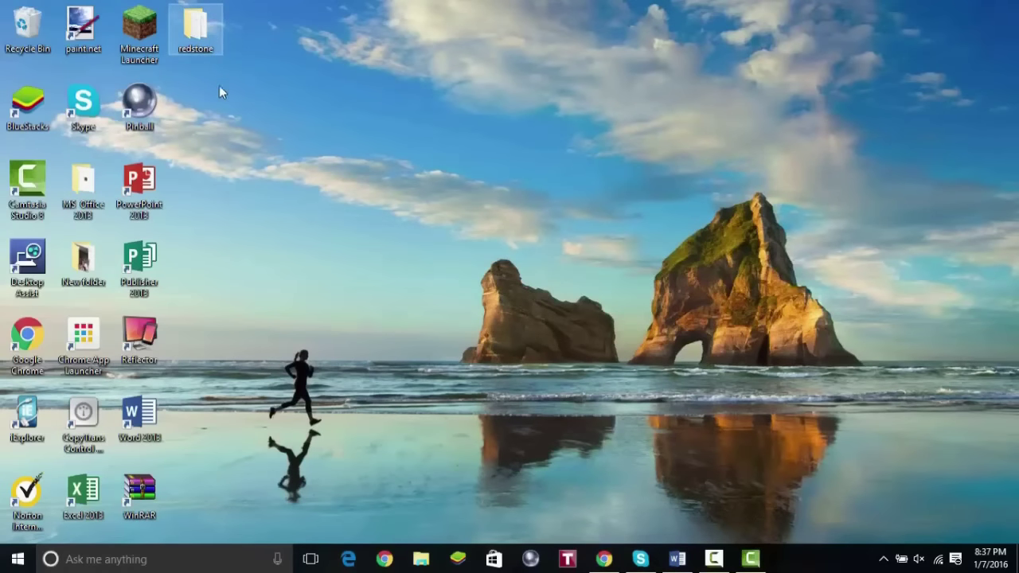
double_click(209, 45)
drag(338, 308, 322, 140)
click(457, 444)
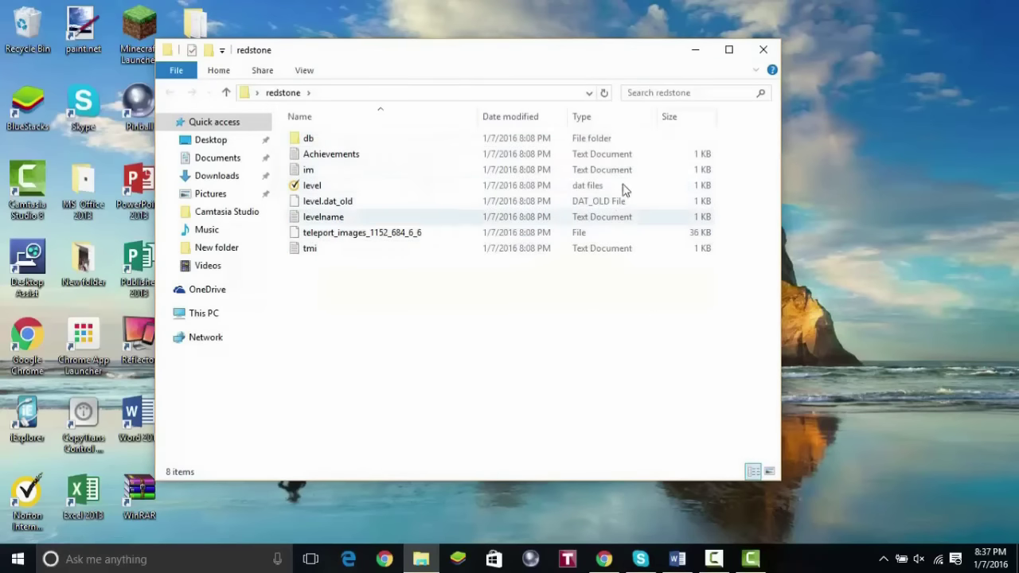
click(762, 51)
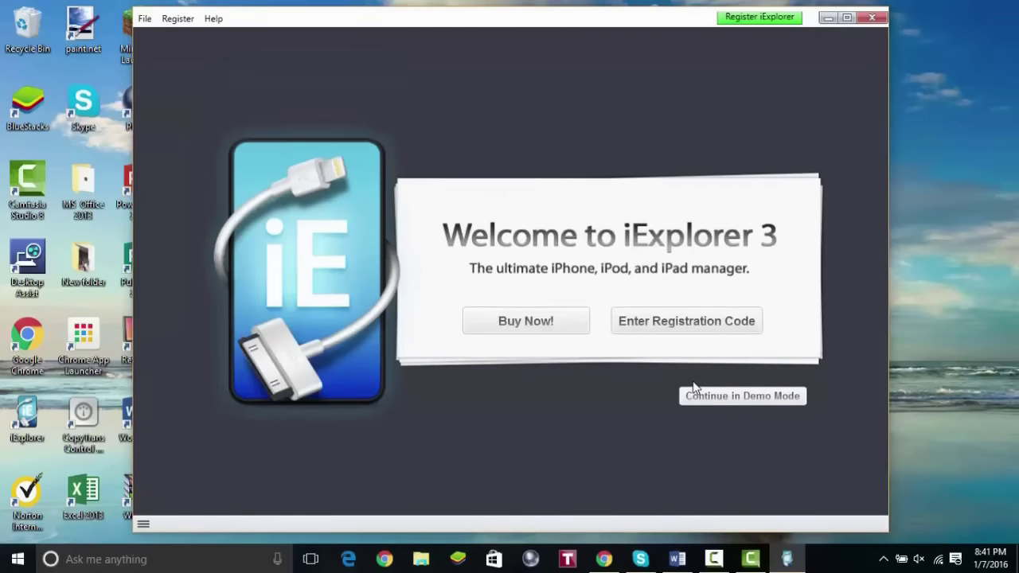
- Continue past the iExplorer welcome screen in Demo Mode
click(694, 392)
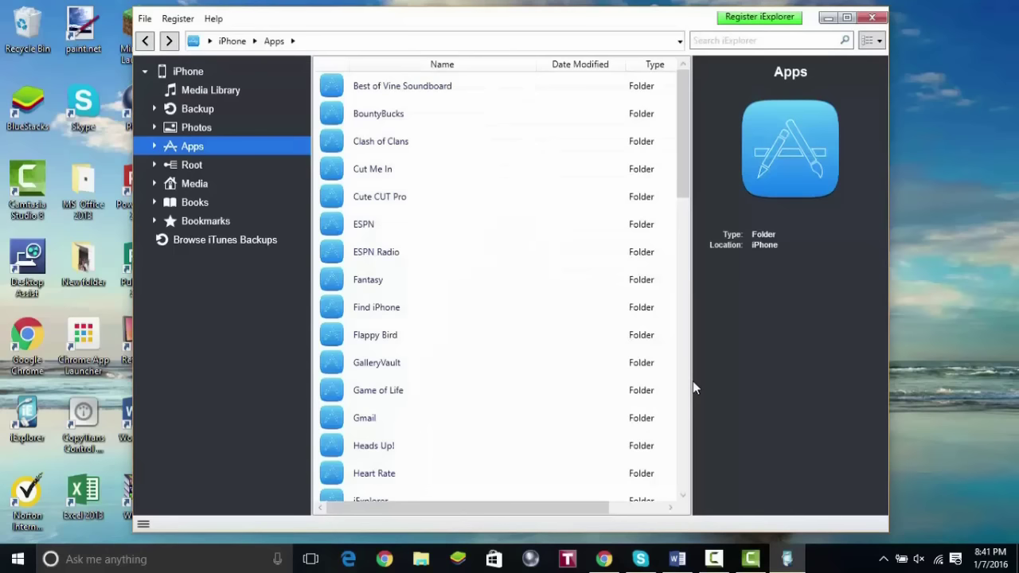
- Browse to Minecraft PE's Documents > games > com.mojang > minecraftWorlds folder holding the redstone world, then close iExplorer
scroll(692, 381, down, 6)
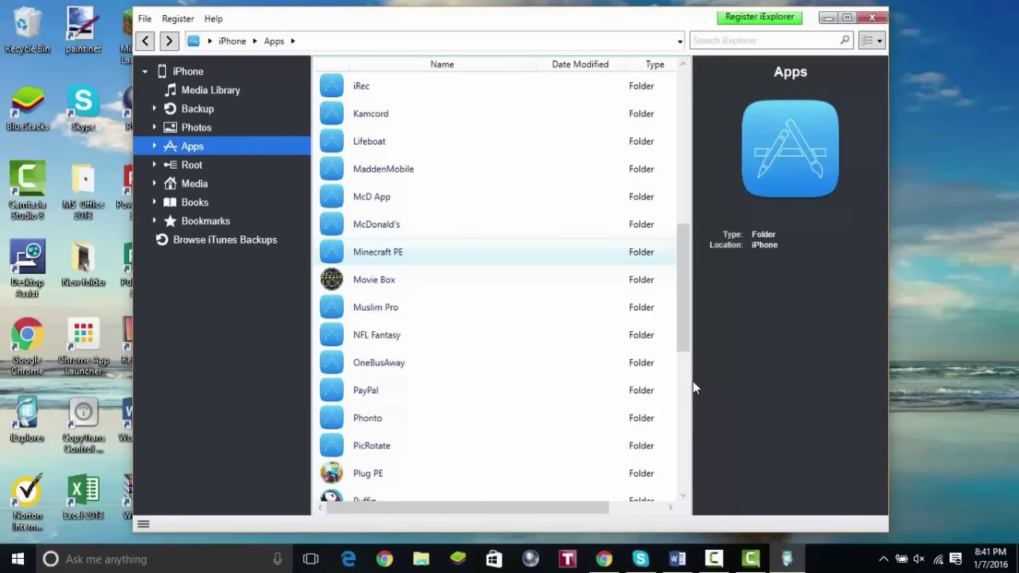
key(Return)
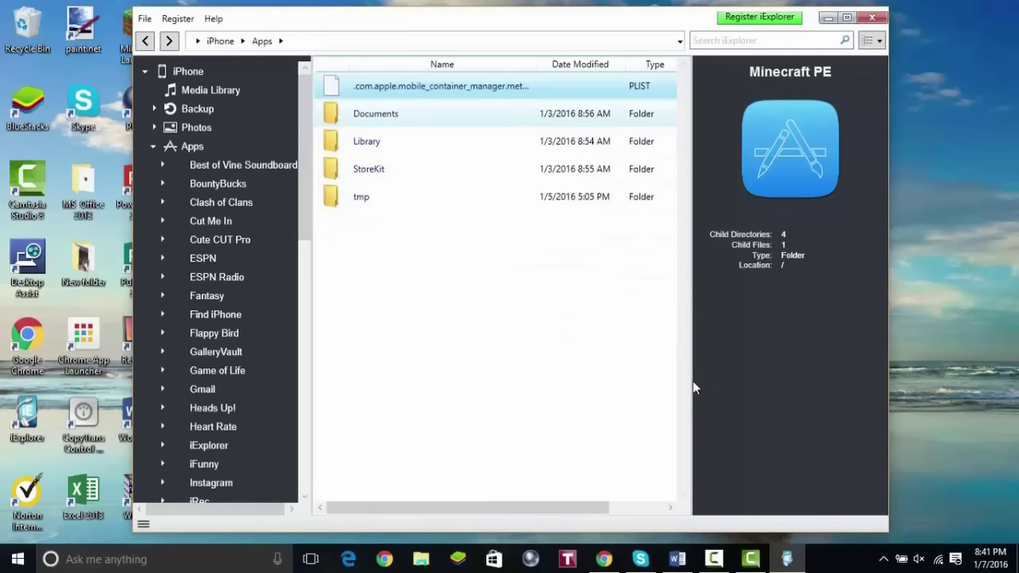
key(Down)
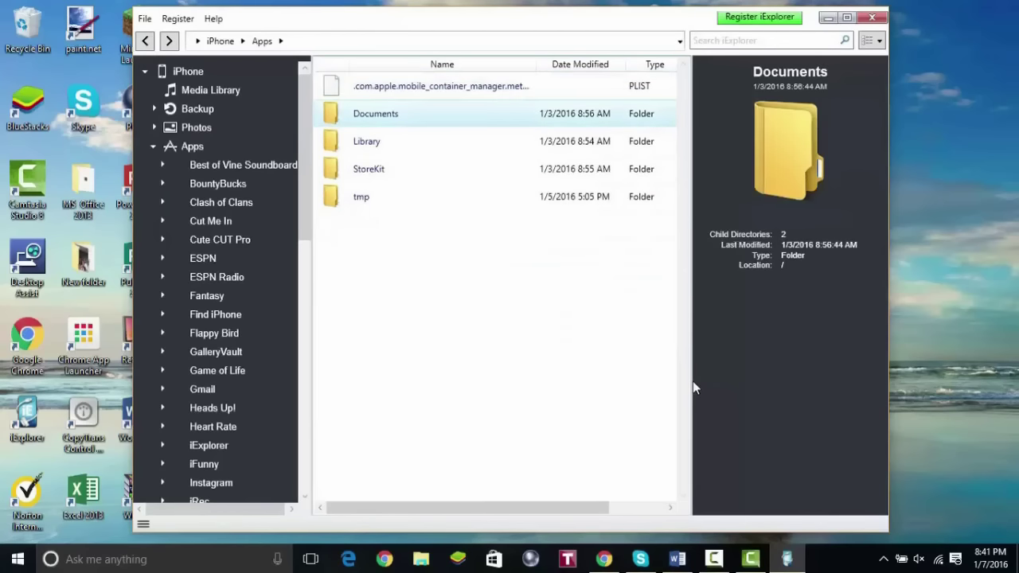
key(Return)
key(Return)
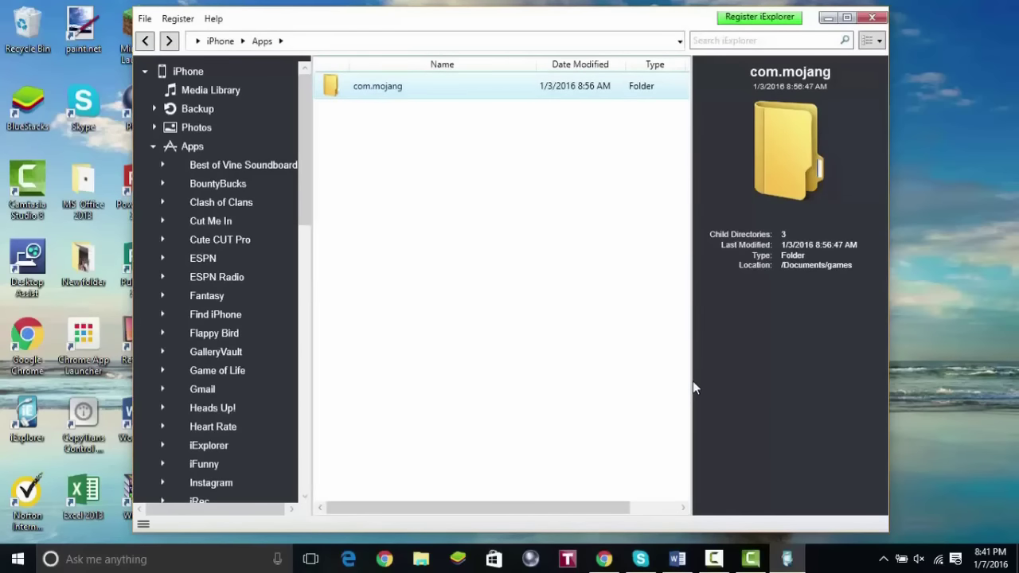
key(Return)
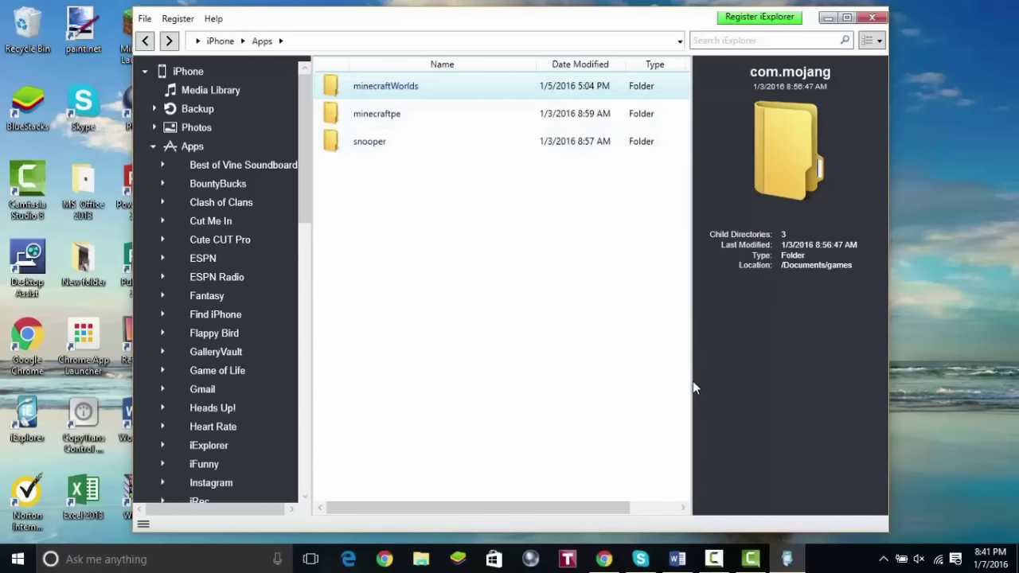
key(Return)
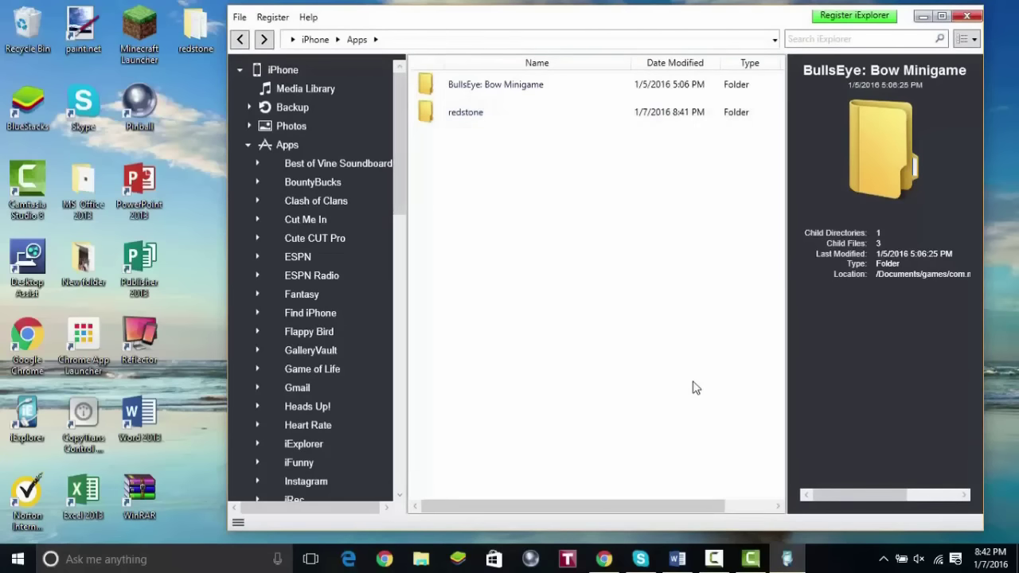
key(alt+F4)
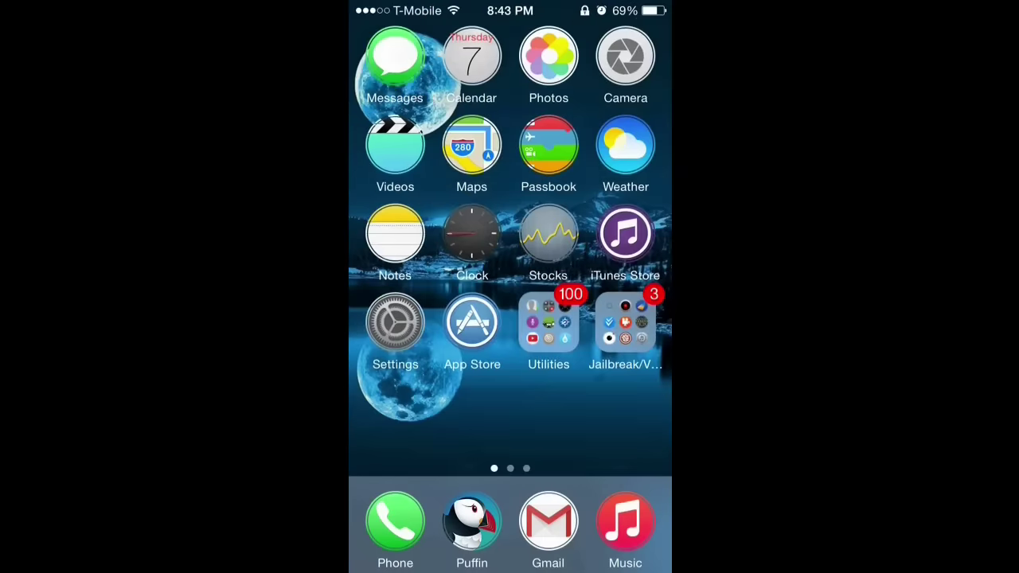
- Swipe to the second iPhone home screen and launch Minecraft PE
drag(621, 239, 510, 238)
click(548, 56)
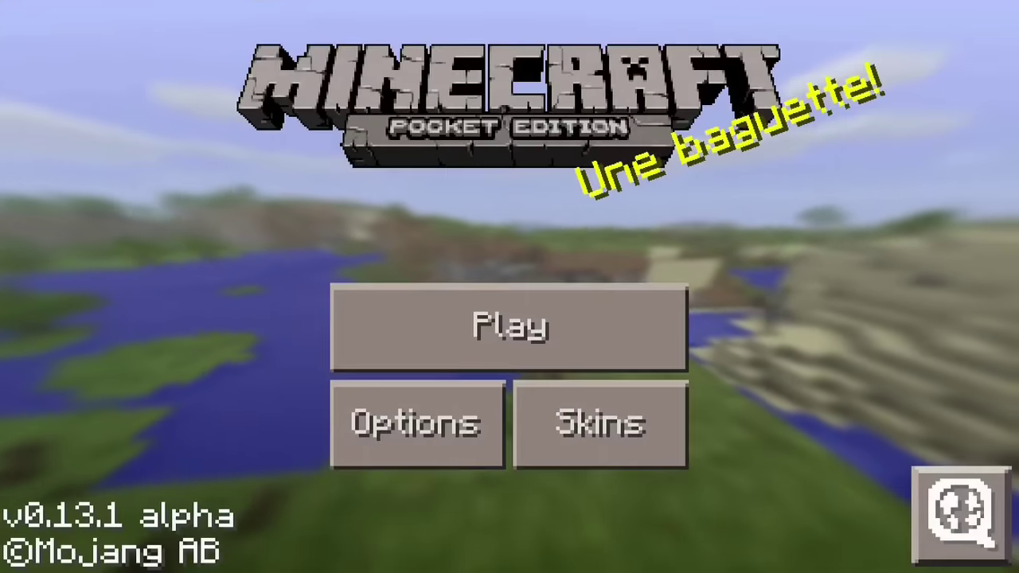
- Load the redstone world and walk up to read the rows of signs
click(509, 327)
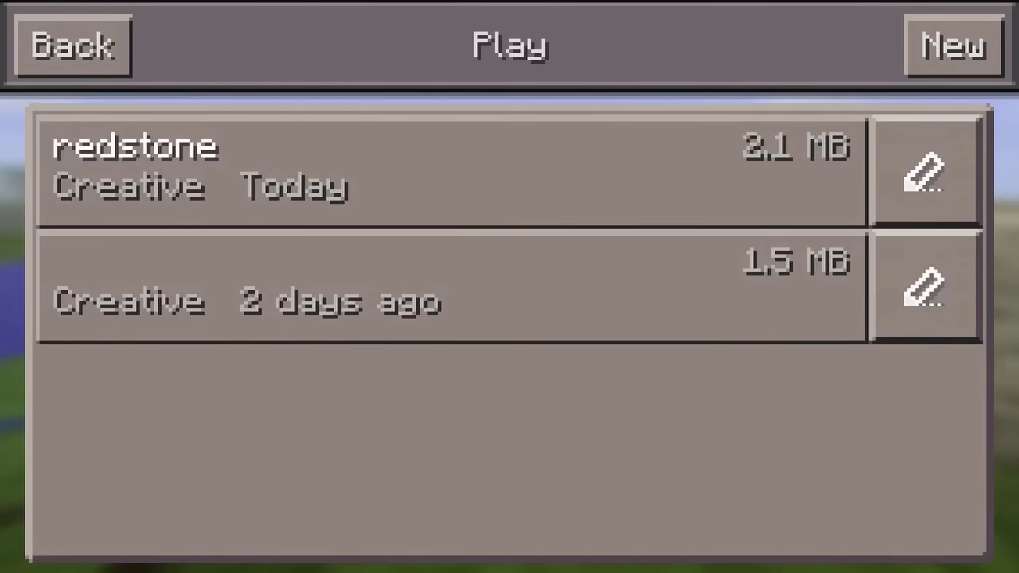
click(450, 171)
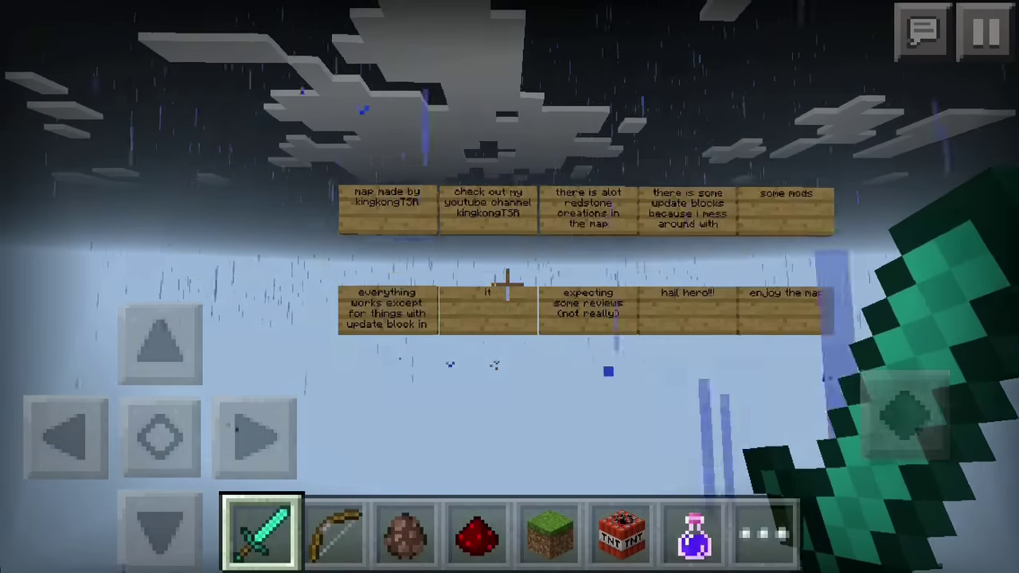
click(159, 342)
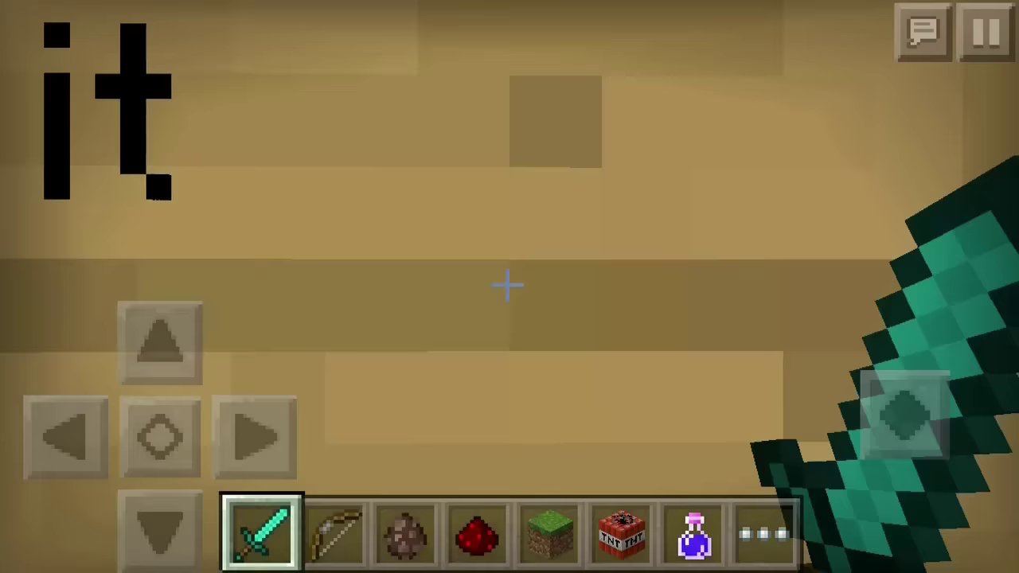
click(160, 529)
click(159, 529)
mouse_move(637, 318)
mouse_down()
mouse_move(756, 318)
mouse_move(621, 318)
mouse_up()
click(160, 343)
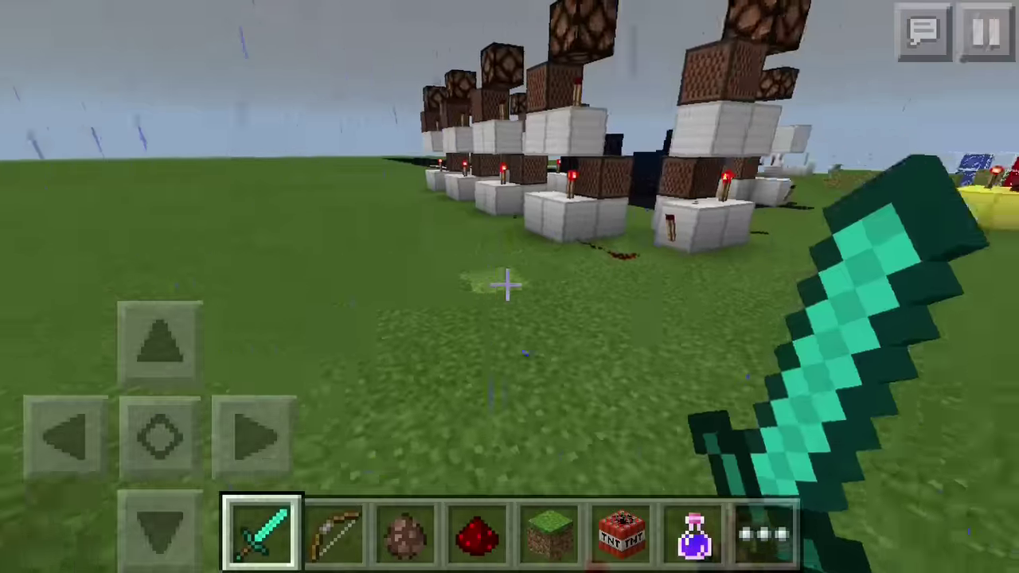
- Travel to the redstone towers and fly up over the field to view the wiring
click(159, 342)
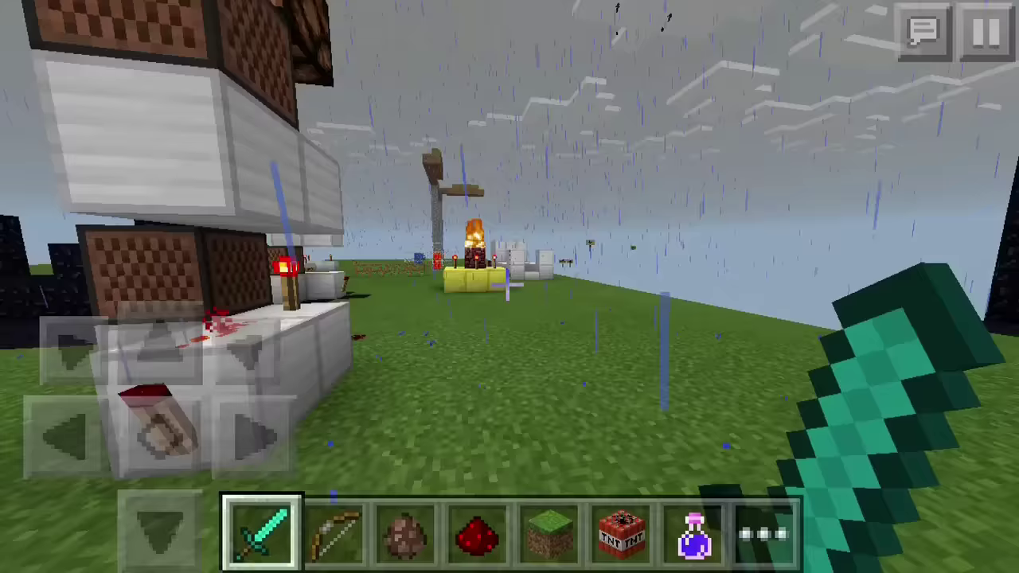
click(159, 342)
mouse_move(636, 318)
mouse_down()
mouse_move(677, 319)
mouse_move(358, 338)
mouse_move(653, 319)
mouse_move(358, 326)
mouse_up()
click(159, 342)
click(160, 342)
mouse_move(637, 358)
mouse_down()
mouse_move(636, 231)
mouse_move(637, 383)
mouse_move(637, 334)
mouse_up()
click(907, 315)
- Fly to the tall tower, land beside it, and view the redstone torch and lamp
click(159, 342)
click(160, 343)
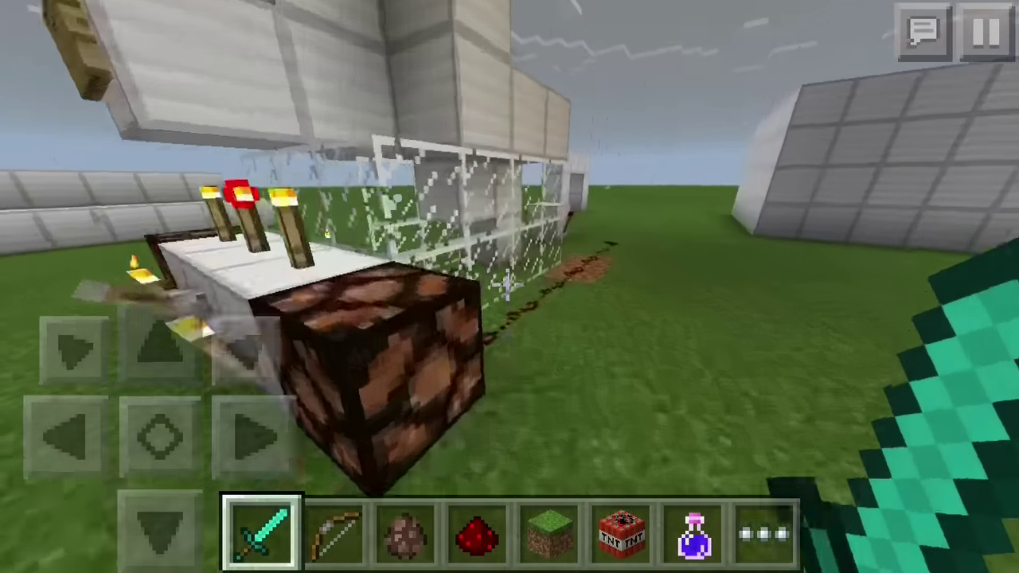
click(159, 526)
drag(636, 382, 382, 374)
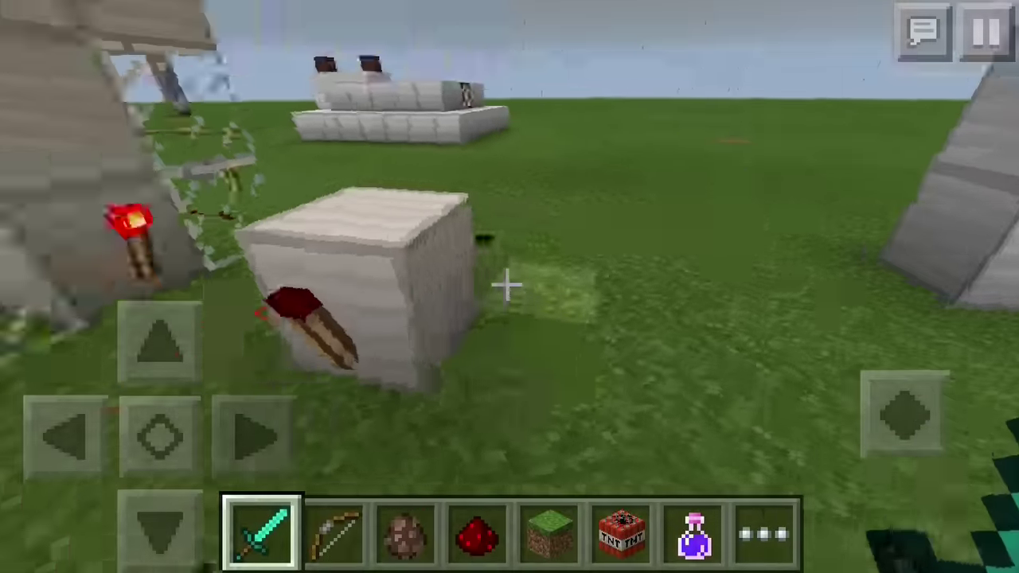
click(159, 342)
drag(636, 382, 756, 406)
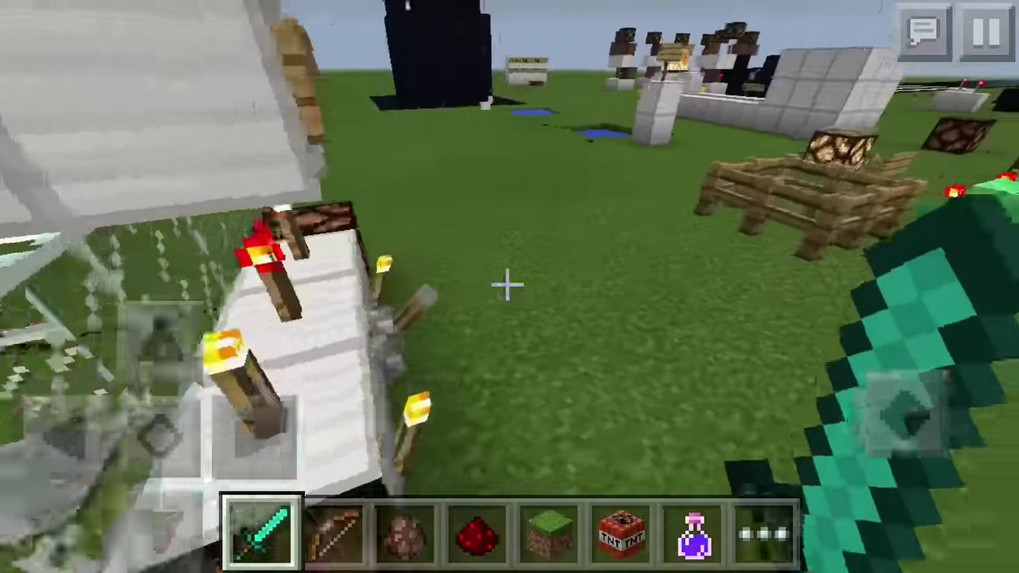